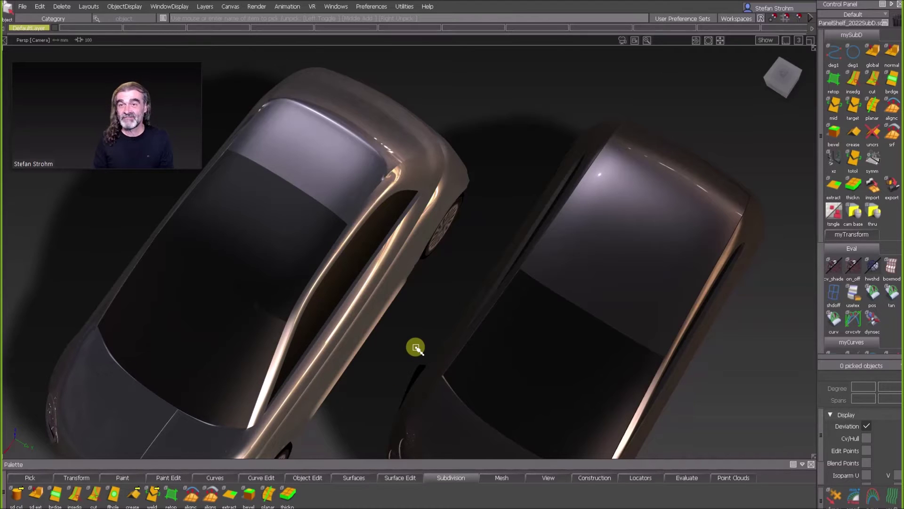
- Examine the two finished car models from the front three-quarter angles and the side
alt+shift+drag(422, 348, 450, 206)
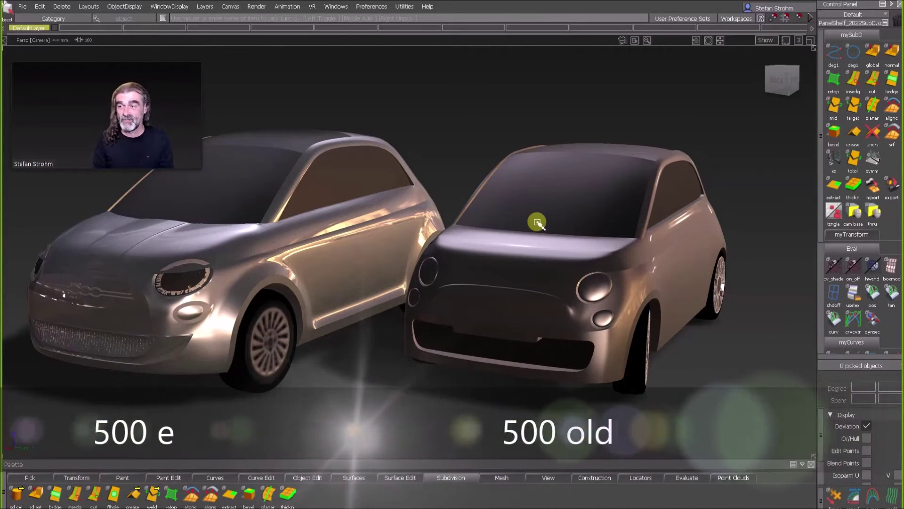
alt+shift+drag(361, 257, 436, 252)
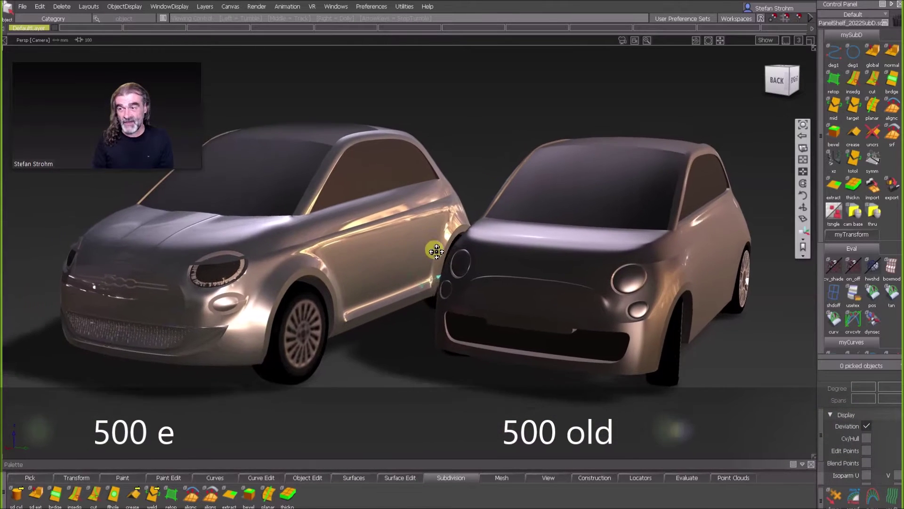
alt+shift+middle_drag(437, 251, 619, 284)
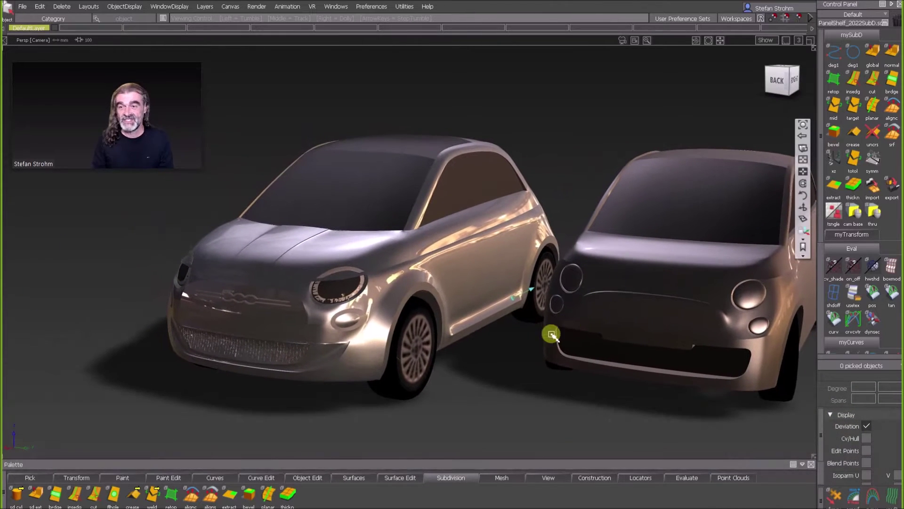
alt+shift+right_drag(548, 352, 529, 350)
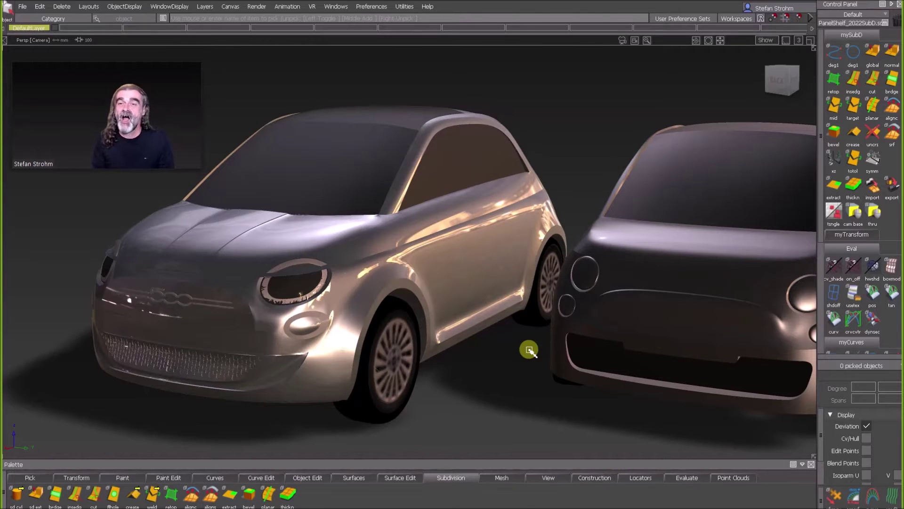
alt+shift+drag(362, 310, 468, 262)
alt+shift+middle_drag(468, 263, 344, 259)
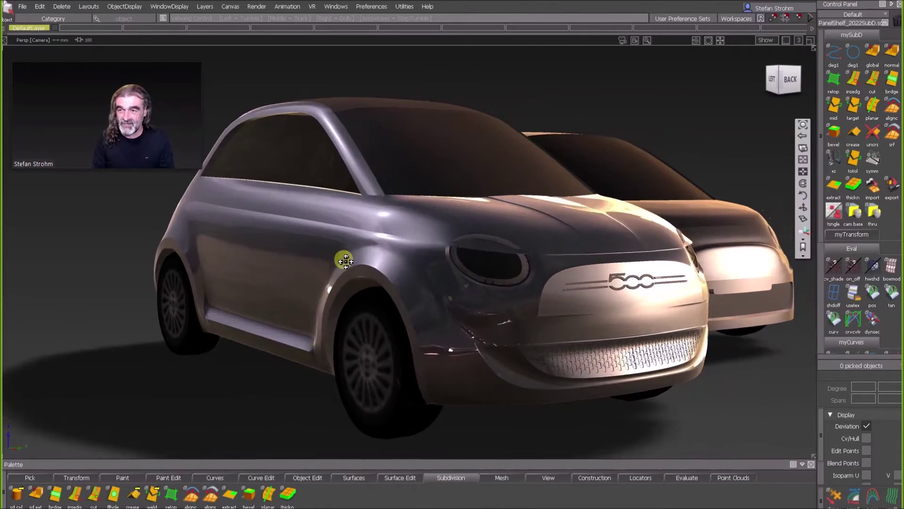
alt+shift+drag(343, 258, 413, 269)
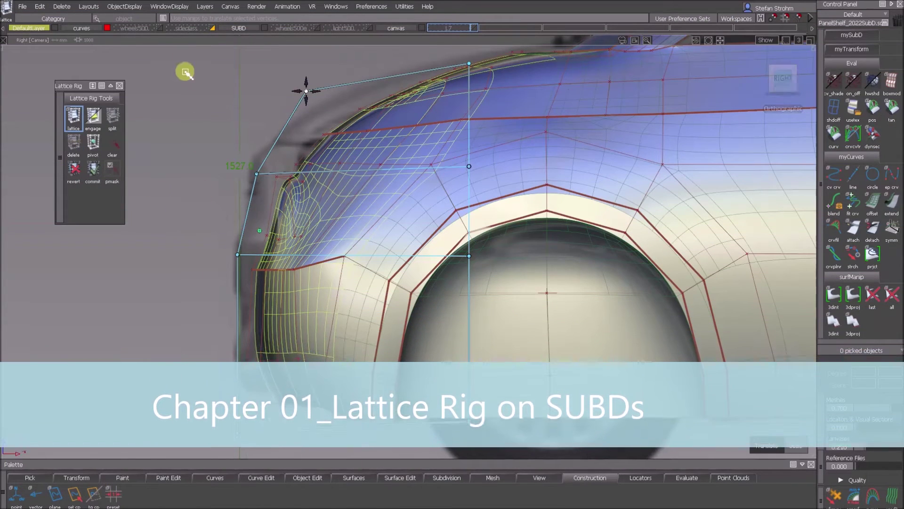
- Reshape the car's nose by moving the front lattice points outward toward the side reference image, adjusting the upper corner and middle points individually
drag(186, 72, 319, 437)
drag(266, 174, 241, 114)
click(282, 71)
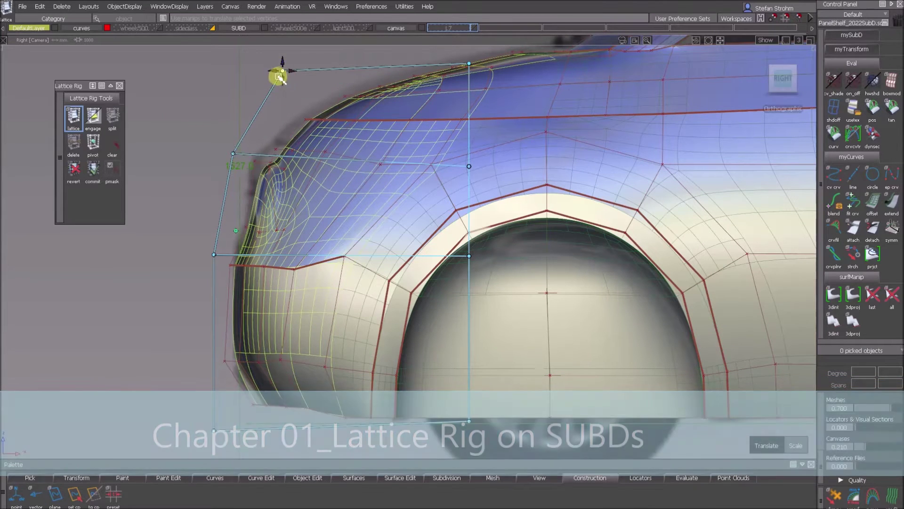
drag(275, 72, 242, 71)
click(233, 153)
mouse_move(239, 154)
mouse_down()
mouse_move(223, 151)
mouse_move(226, 161)
mouse_up()
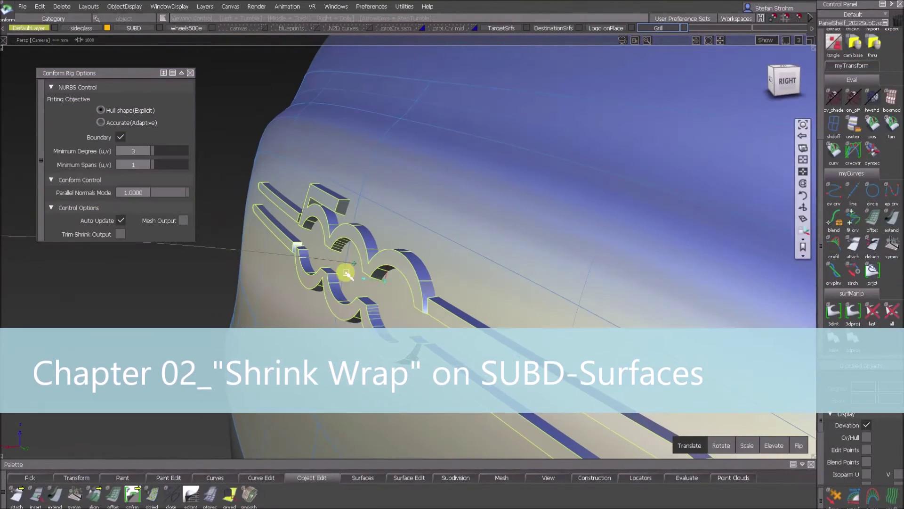
- Move the conformed 500 logo across the car's front surface and choose Scale for it
drag(353, 262, 369, 349)
click(747, 444)
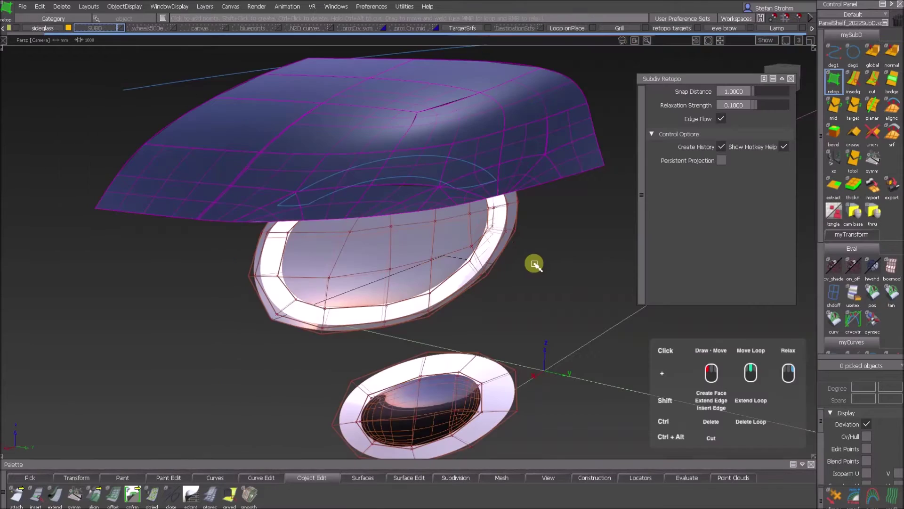
- Sketch retopology faces along the first half of the eyebrow outline above the headlight, keeping their points on the outline curves
alt+shift+right_drag(534, 264, 278, 256)
click(141, 268)
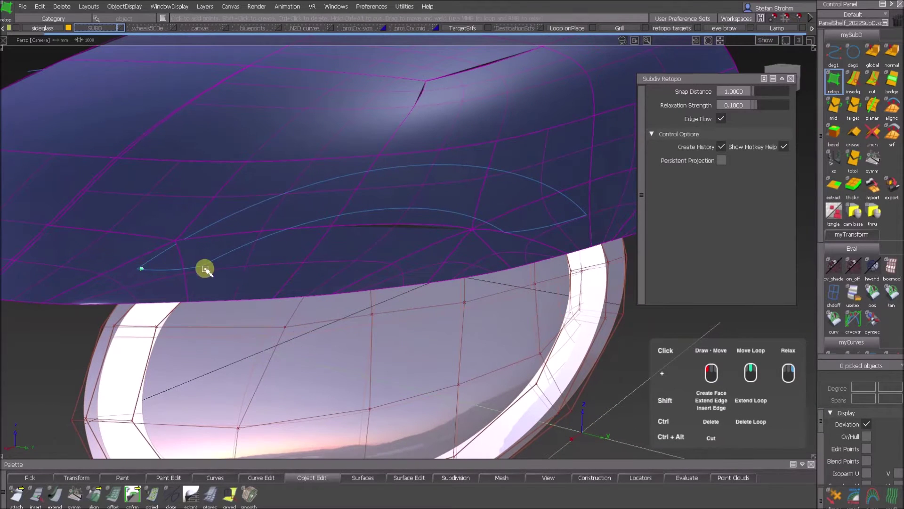
click(229, 221)
shift+drag(239, 229, 376, 171)
drag(384, 203, 378, 207)
- Place four points at the outer end of the eyebrow outline and create a retopology face between them
click(459, 213)
click(491, 165)
click(506, 230)
click(585, 214)
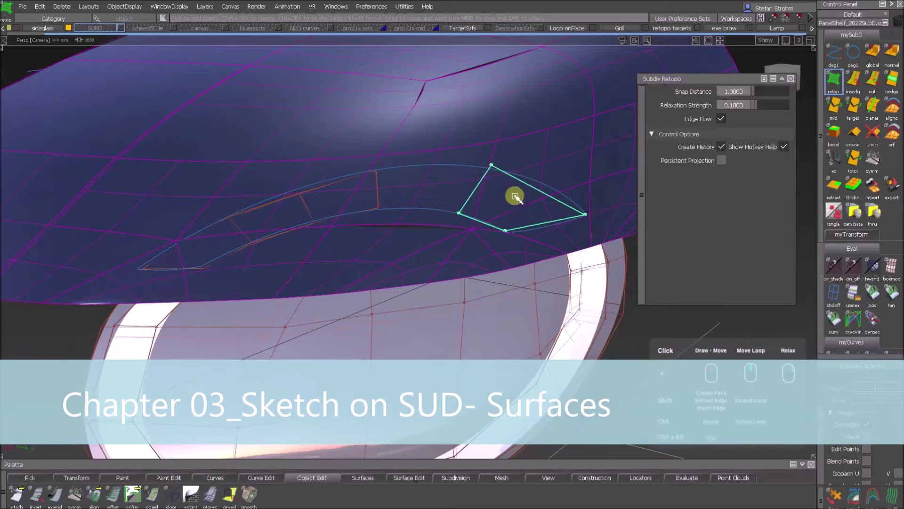
shift+click(514, 205)
alt+shift+drag(514, 206, 476, 200)
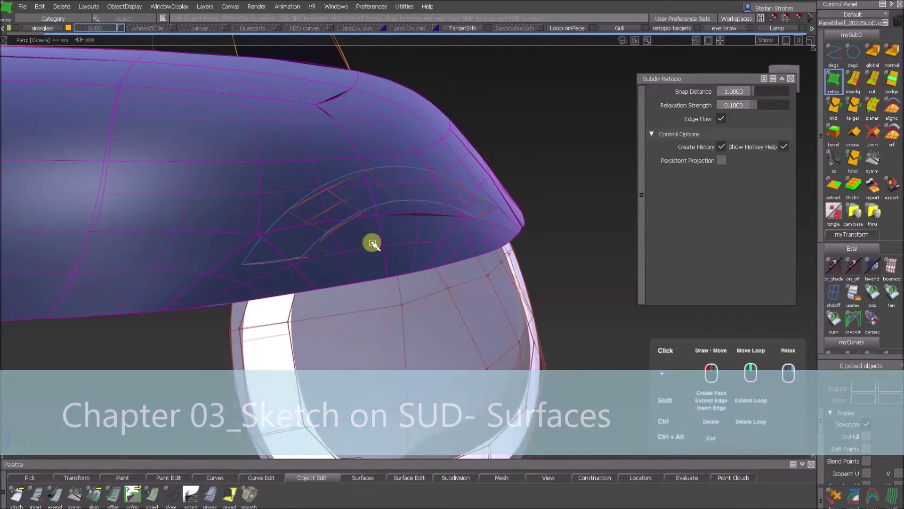
- Pick all vertices of the eyebrow strip and move them along the surface normals
alt+shift+drag(373, 243, 339, 226)
ctrl+shift+drag(339, 226, 382, 193)
drag(128, 117, 581, 330)
alt+shift+drag(580, 330, 648, 348)
ctrl+shift+middle_drag(649, 348, 649, 348)
ctrl+shift+click(625, 341)
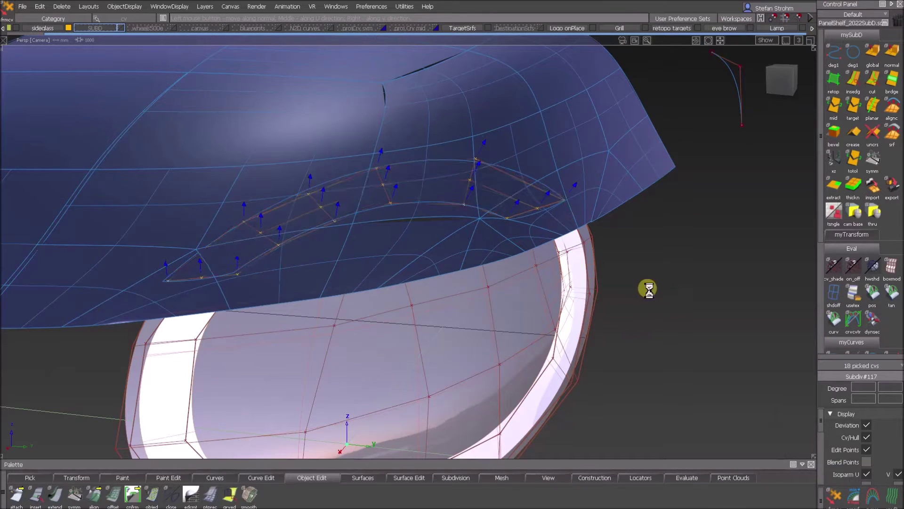
drag(651, 289, 650, 313)
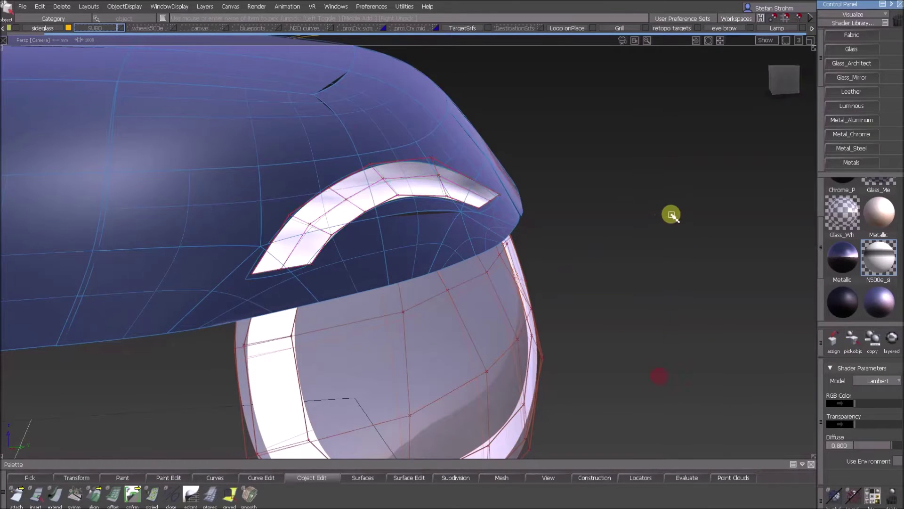
alt+shift+drag(671, 214, 430, 293)
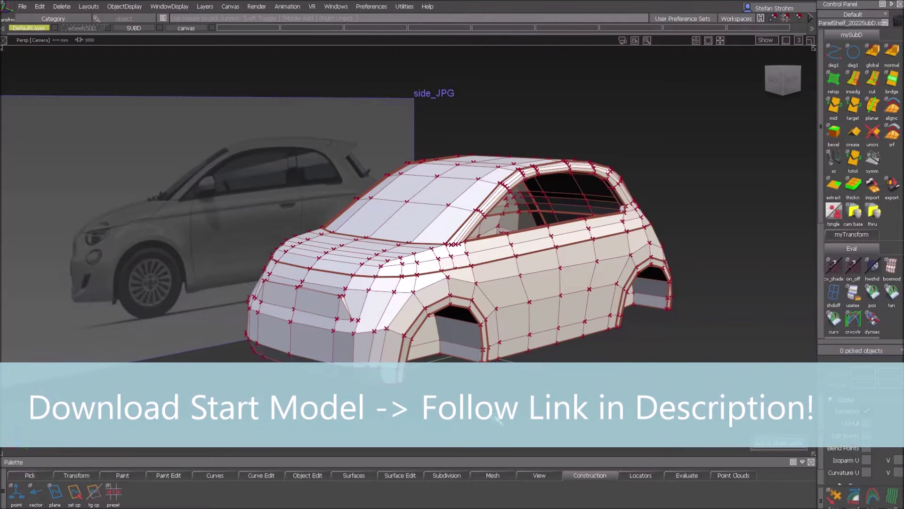
- Display the start model's body smoothly with hardware shading beside the side reference image
key(alt+shift)
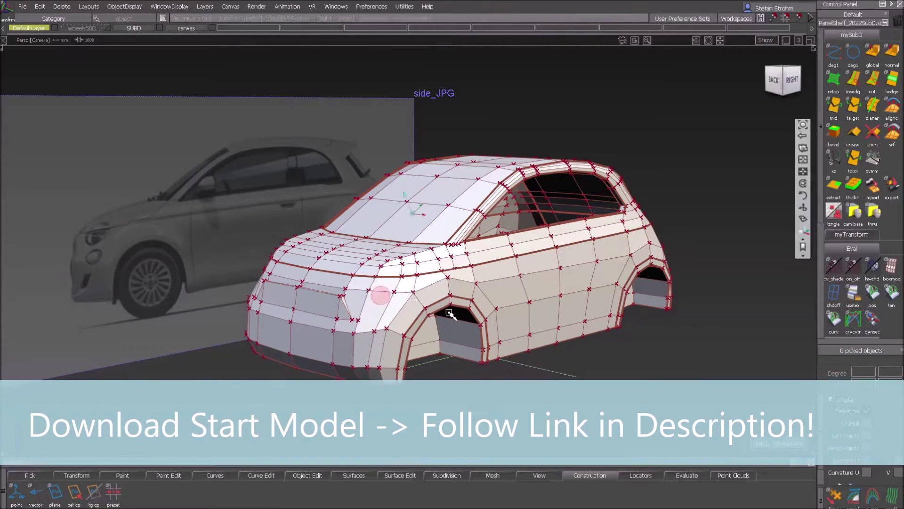
alt+shift+drag(378, 291, 468, 298)
click(862, 278)
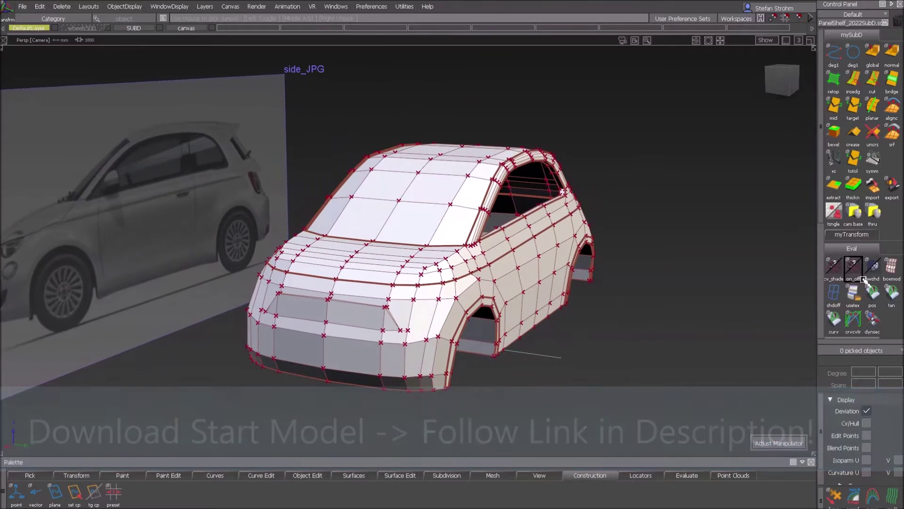
click(877, 277)
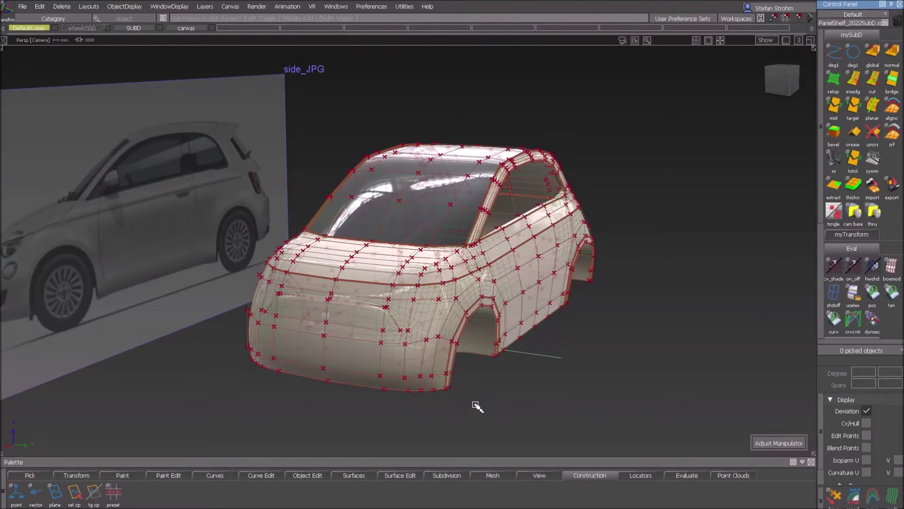
alt+shift+drag(555, 358, 518, 340)
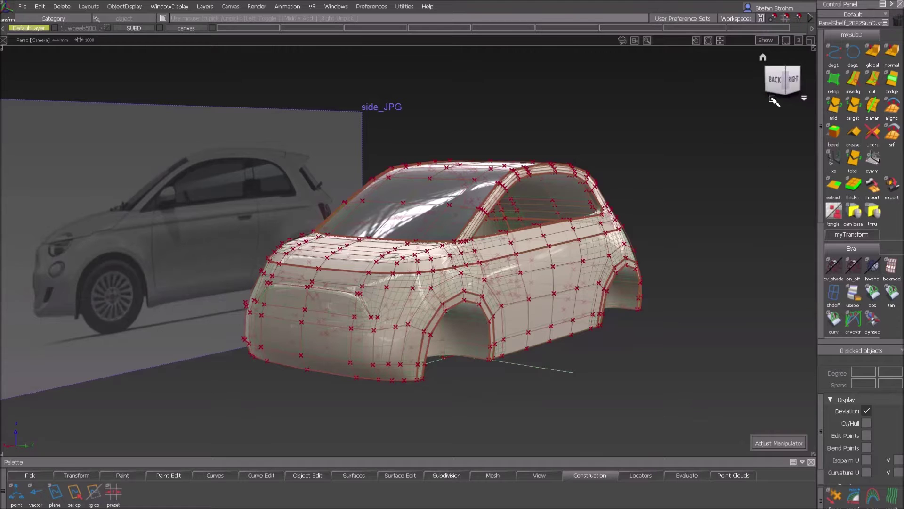
- Show the body in the orthographic right view over the side image and switch its display to box mode
click(792, 81)
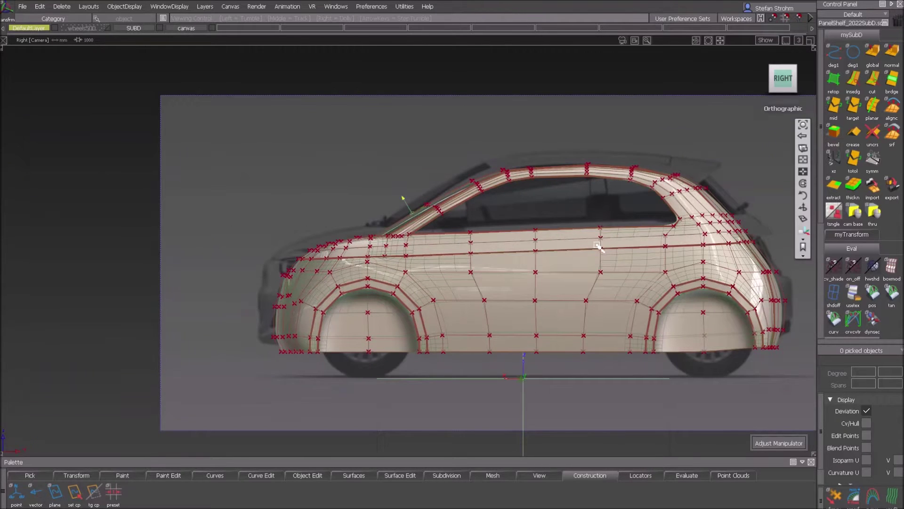
alt+shift+middle_drag(597, 245, 485, 213)
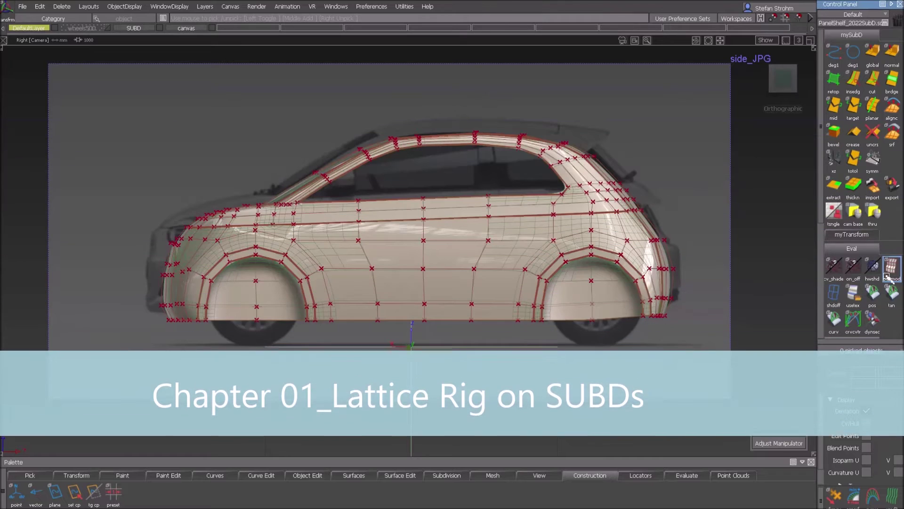
click(890, 268)
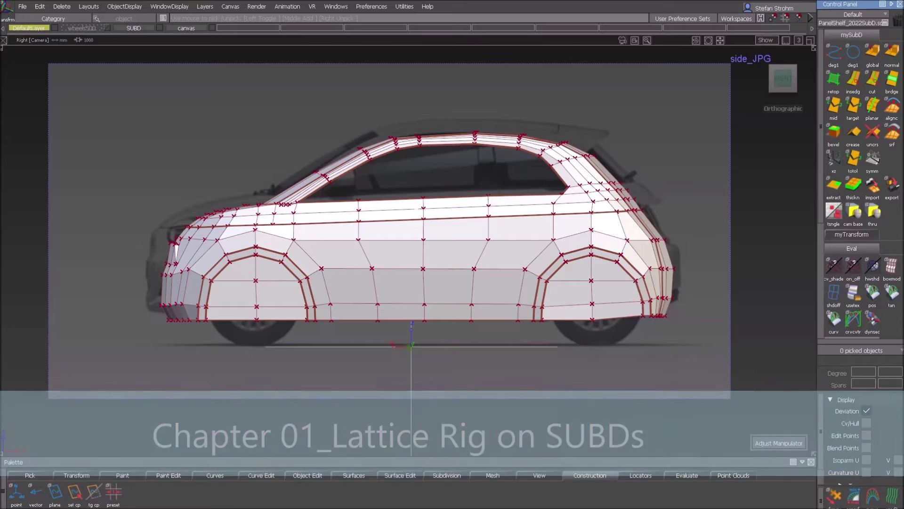
- Pick the car body for Transform and lower the manipulator's pivot to the body's bottom edge
click(456, 260)
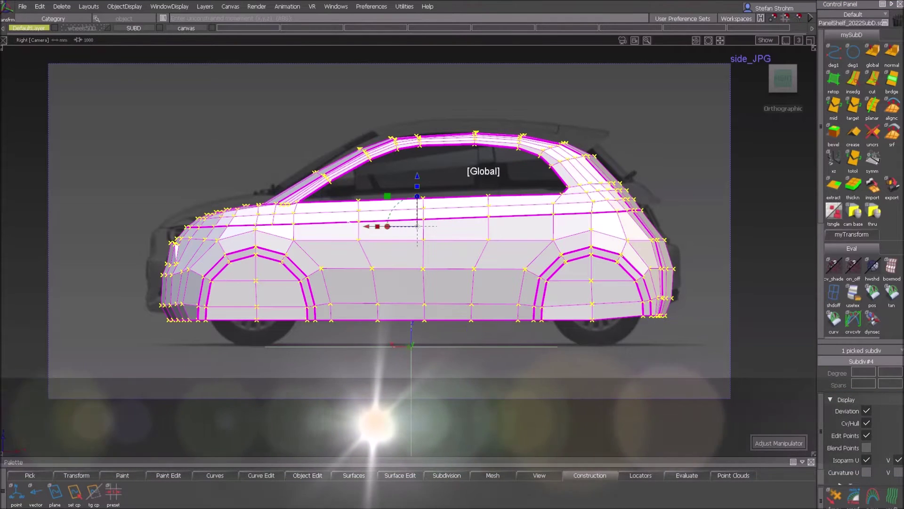
click(782, 445)
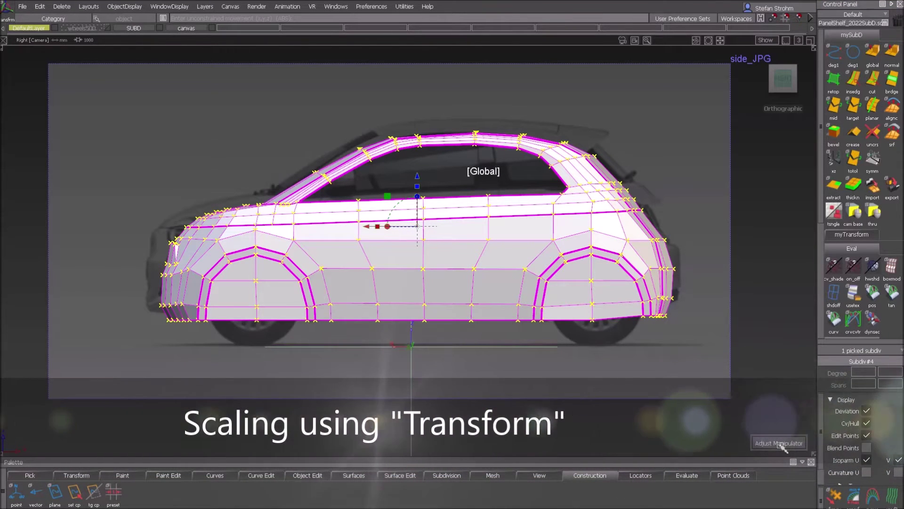
drag(419, 182, 431, 256)
click(796, 442)
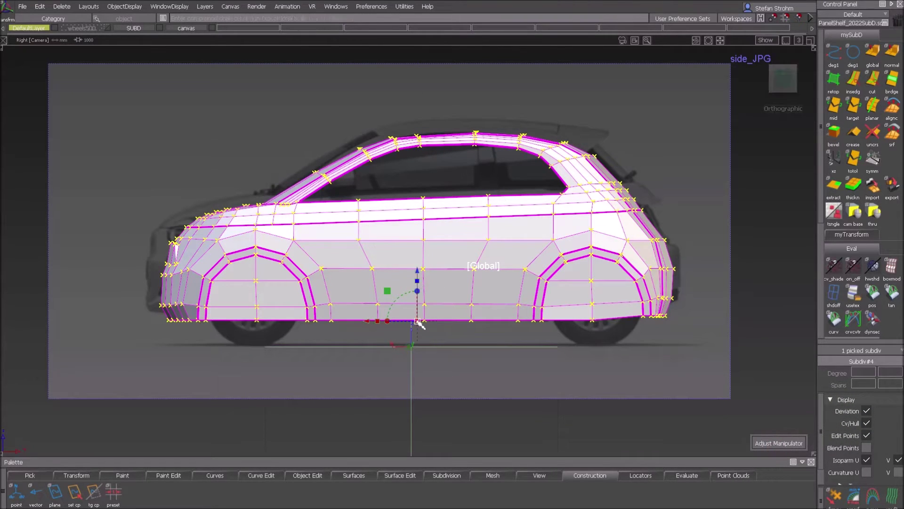
- Scale the body up proportionally about its bottom edge and raise it slightly to match the side reference image
drag(419, 324, 407, 311)
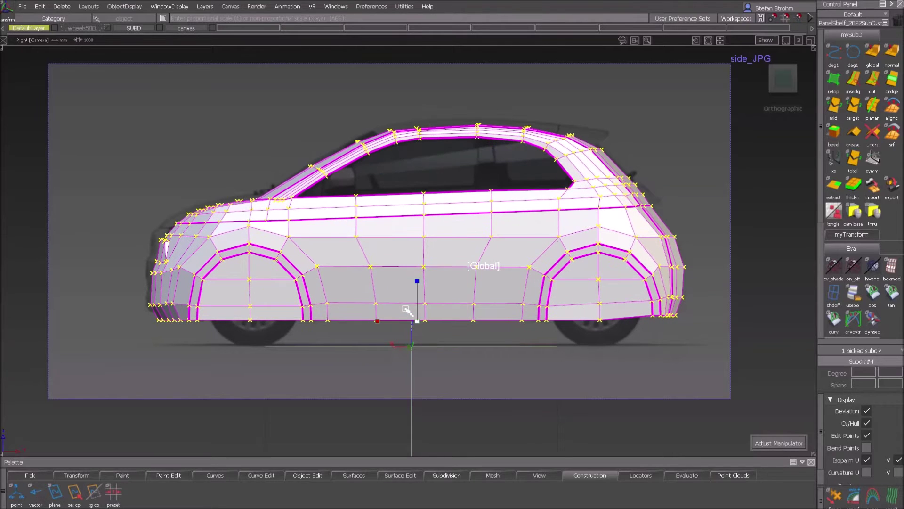
drag(418, 273, 418, 269)
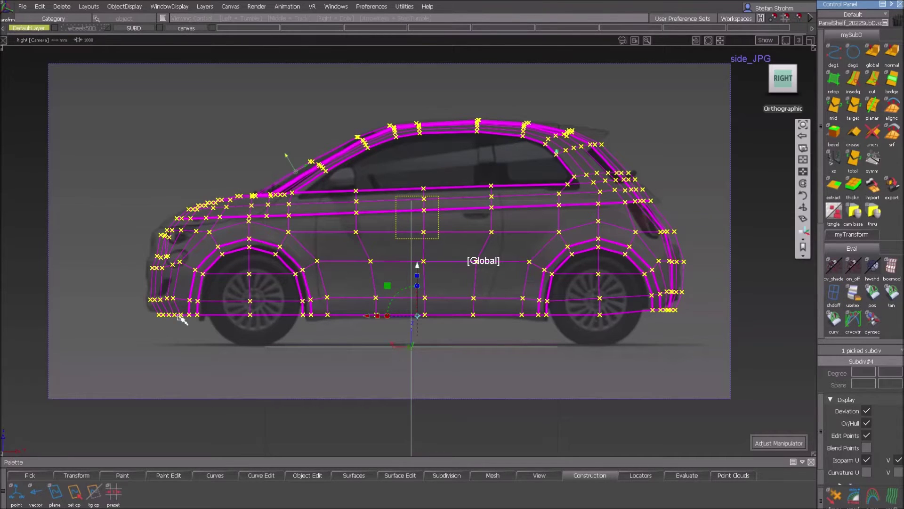
- Start the Lattice Rig tool for the car's front end and turn off Subdivision Body in its pick mask
alt+shift+middle_drag(235, 355, 443, 363)
alt+shift+right_drag(443, 363, 503, 275)
alt+shift+middle_drag(503, 275, 561, 153)
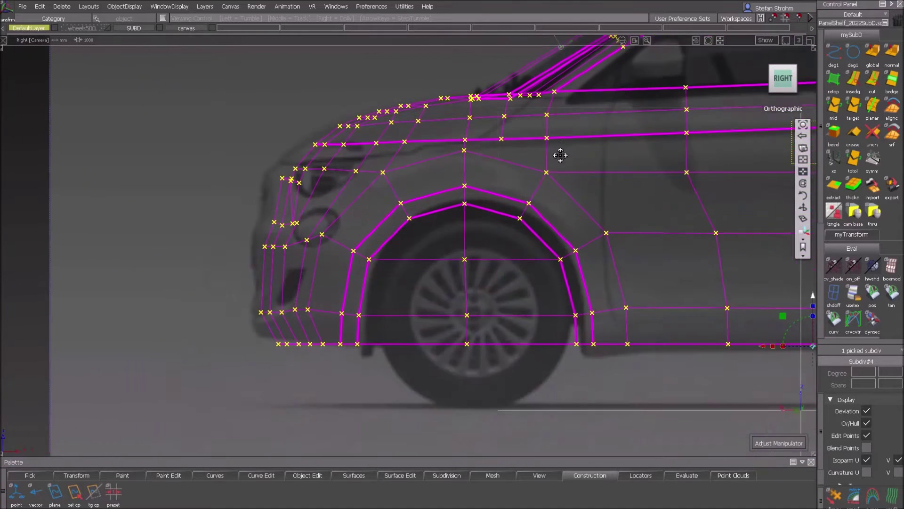
alt+shift+right_drag(561, 153, 588, 156)
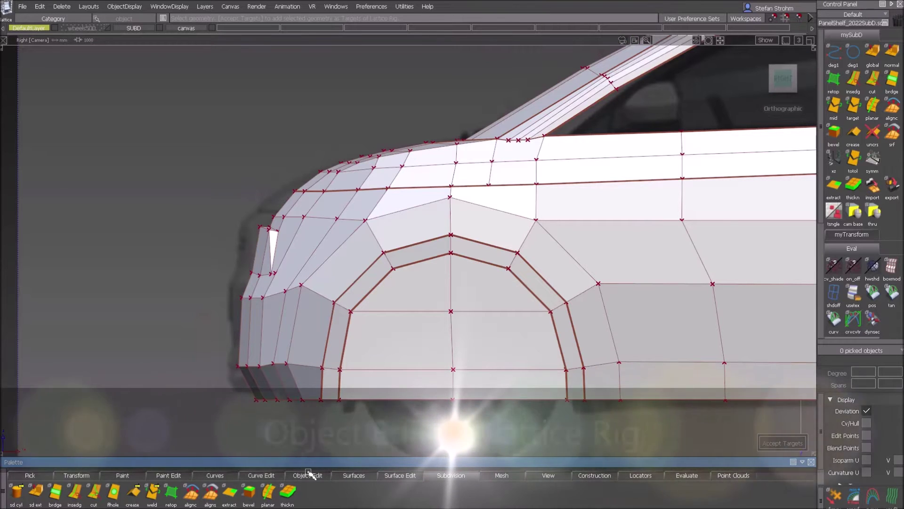
click(307, 476)
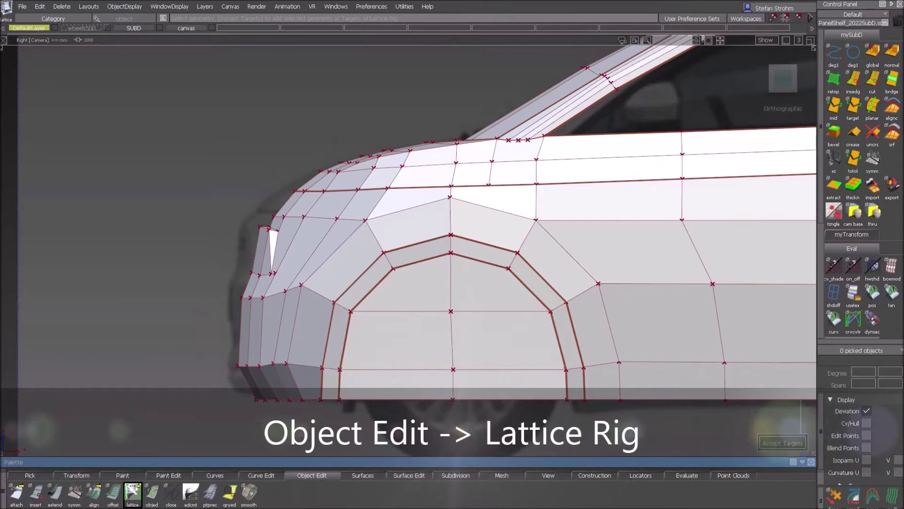
click(133, 491)
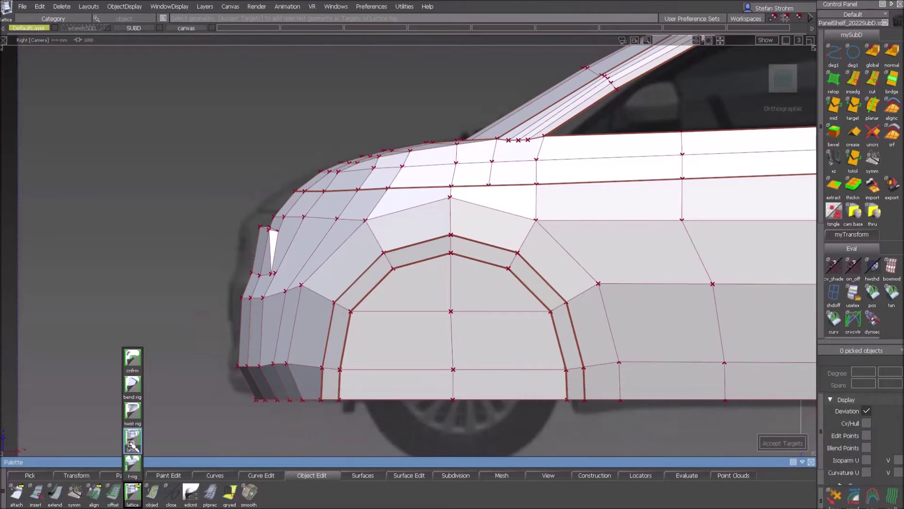
click(132, 444)
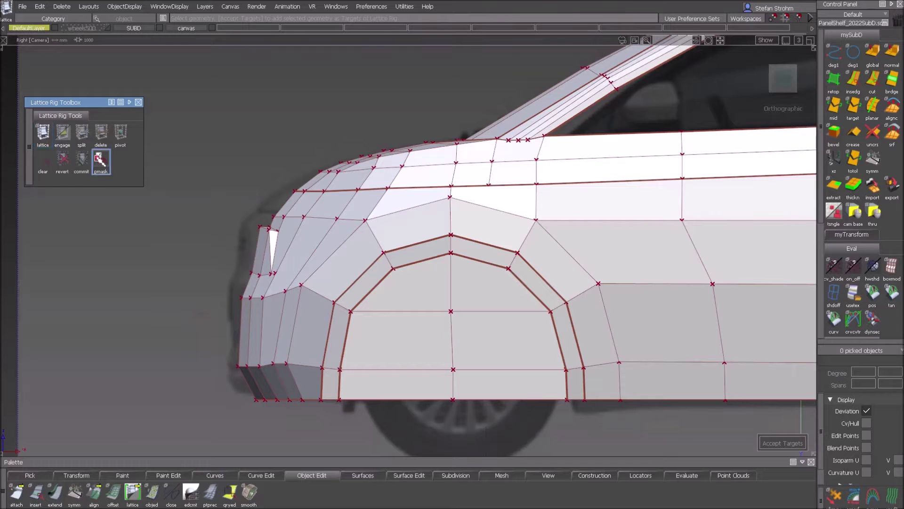
click(101, 160)
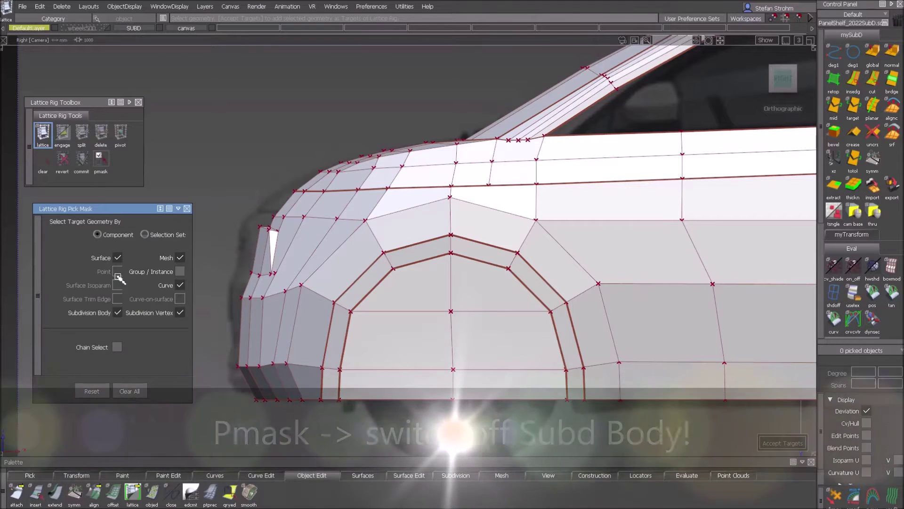
click(117, 313)
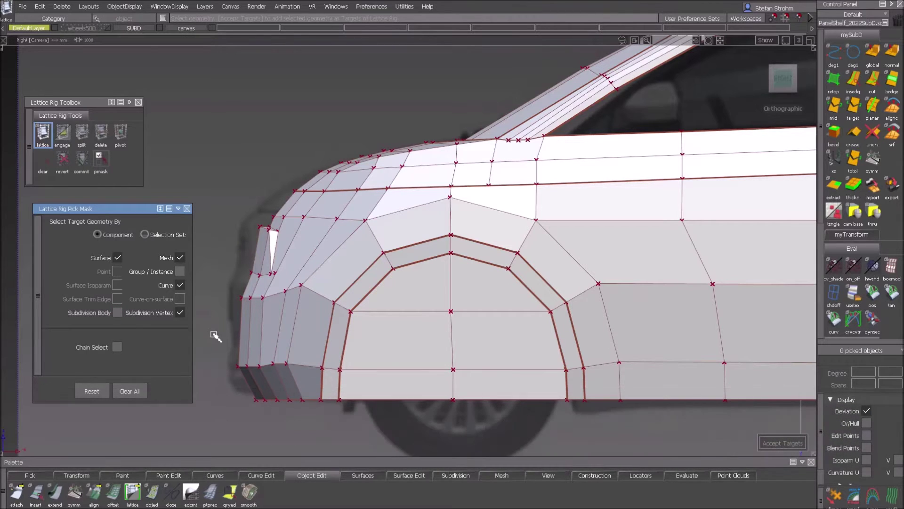
- Pick the body's front-end vertices ahead of the wheel arch and over the hood, and accept them as lattice targets
drag(227, 182, 230, 262)
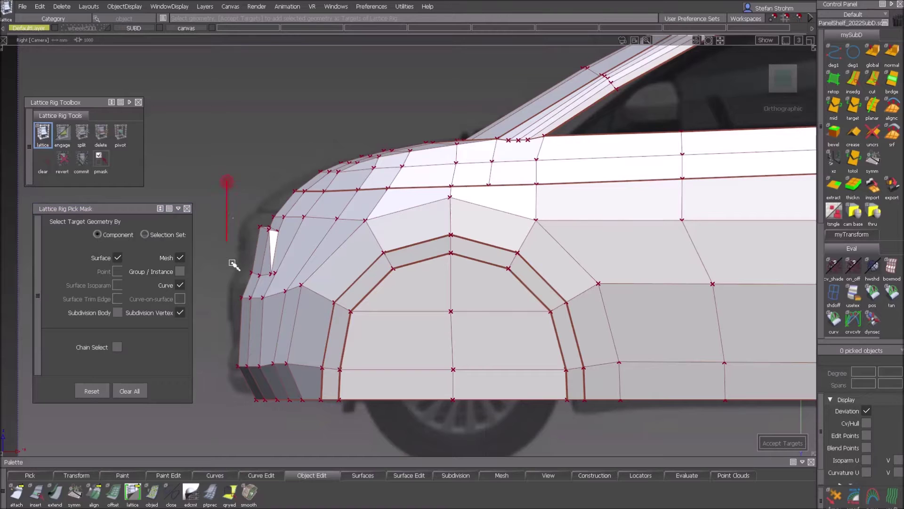
drag(310, 431, 310, 431)
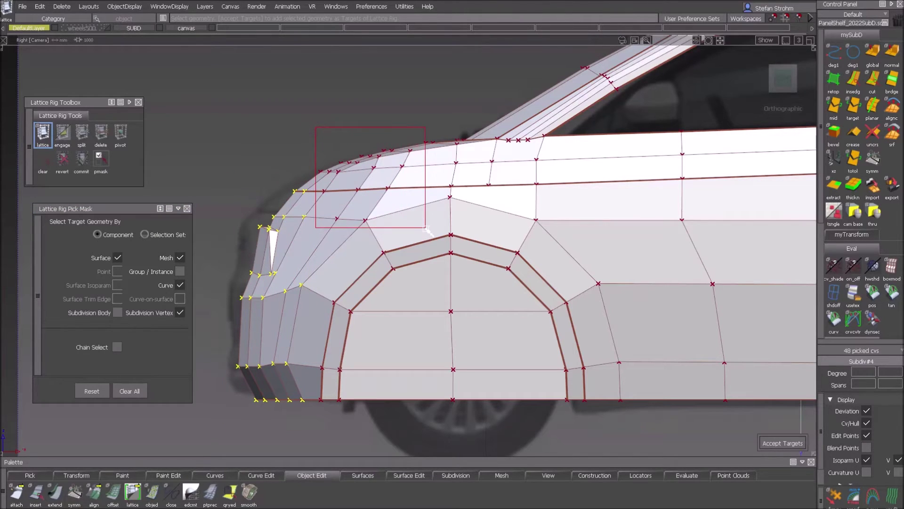
click(781, 445)
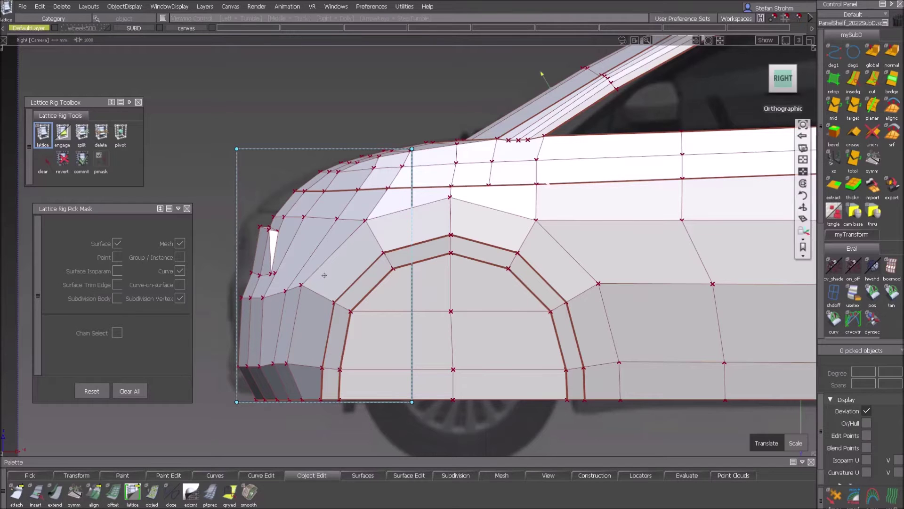
- Split the lattice's front vertical edge at three heights, around the hood line, the headlight top and the bumper, and finish splitting
alt+shift+right_drag(520, 205, 490, 248)
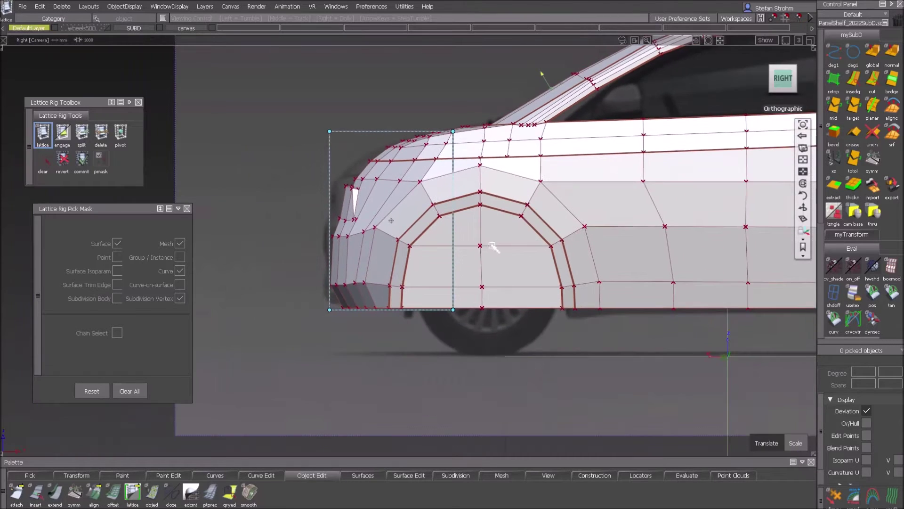
alt+shift+drag(491, 248, 561, 318)
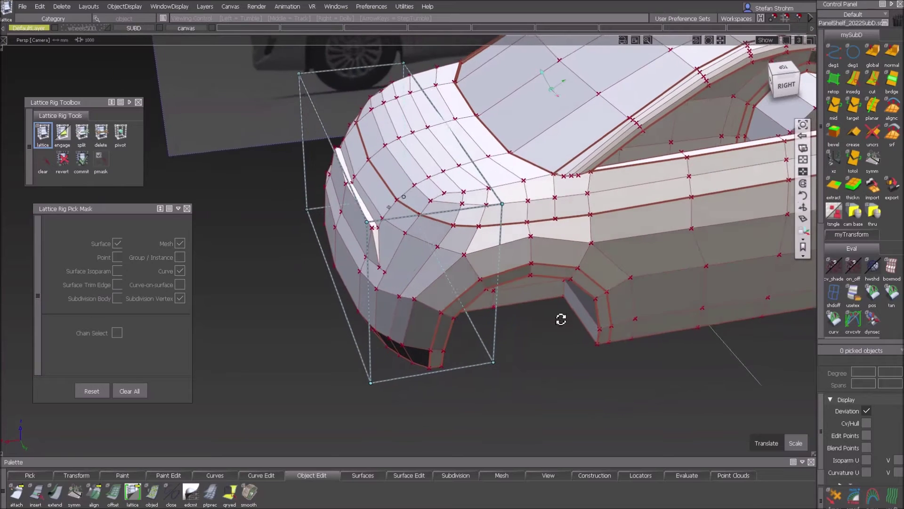
click(801, 94)
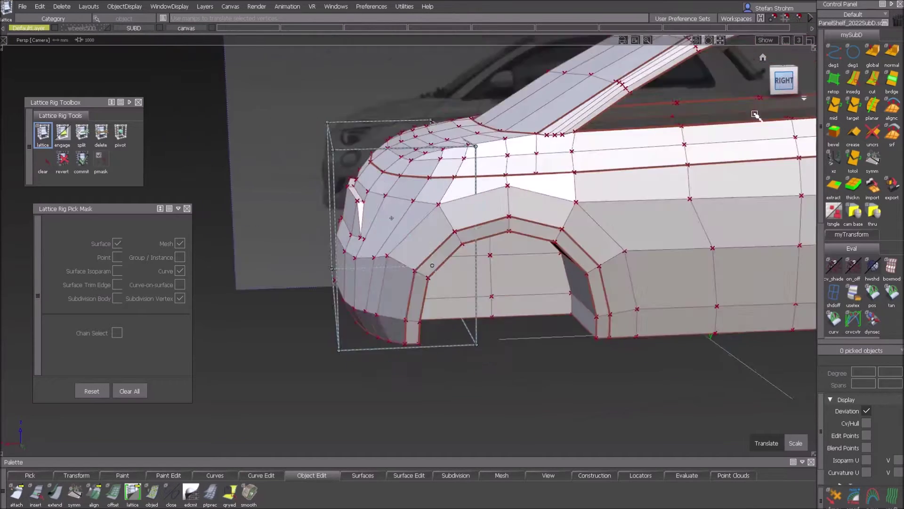
alt+shift+right_drag(494, 323, 544, 308)
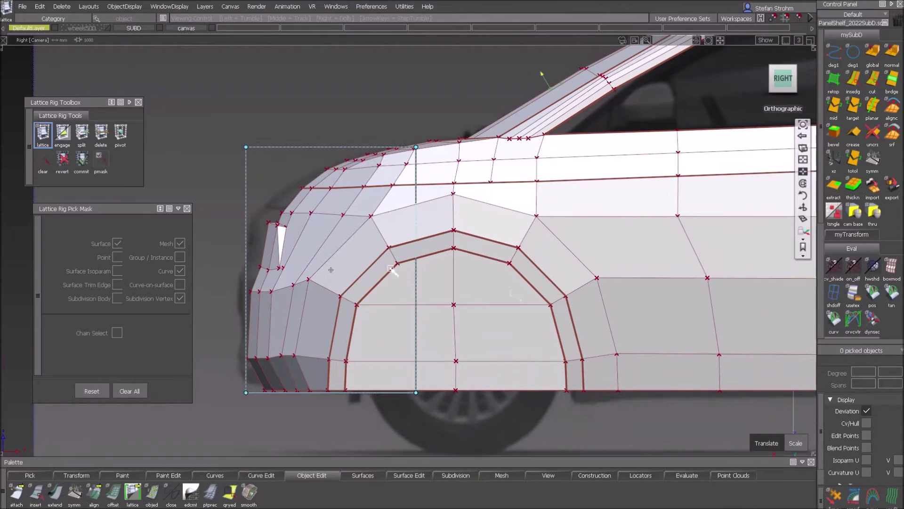
click(83, 136)
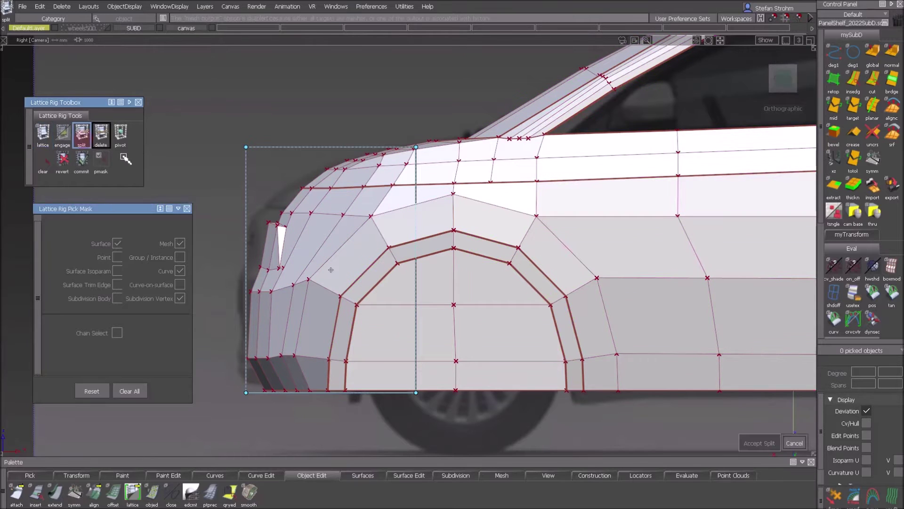
click(247, 190)
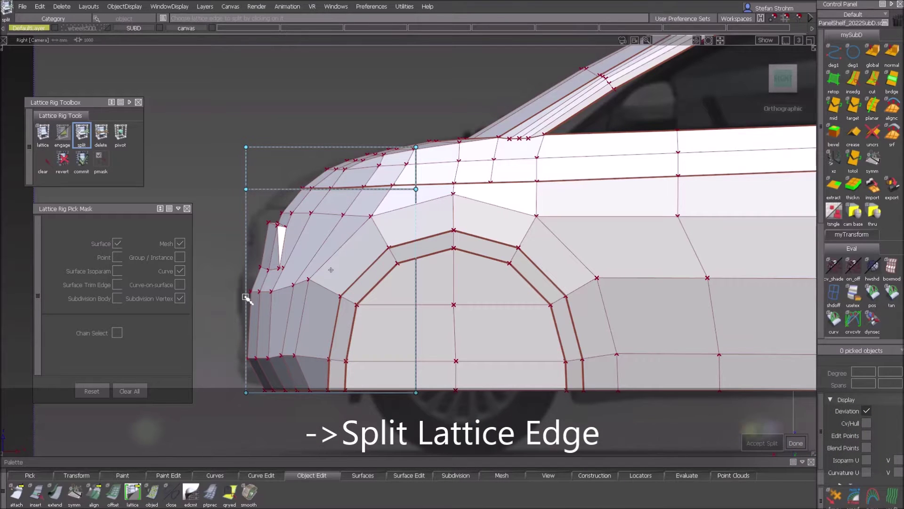
key(Return)
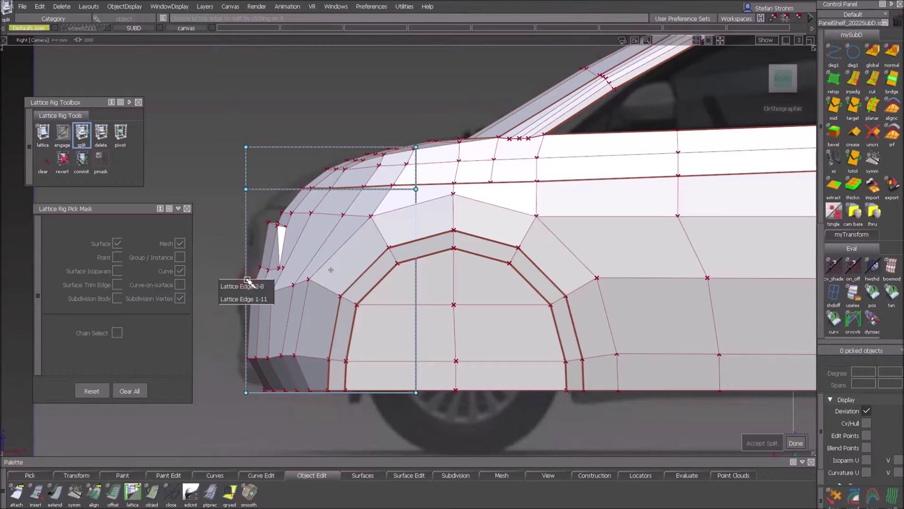
click(245, 286)
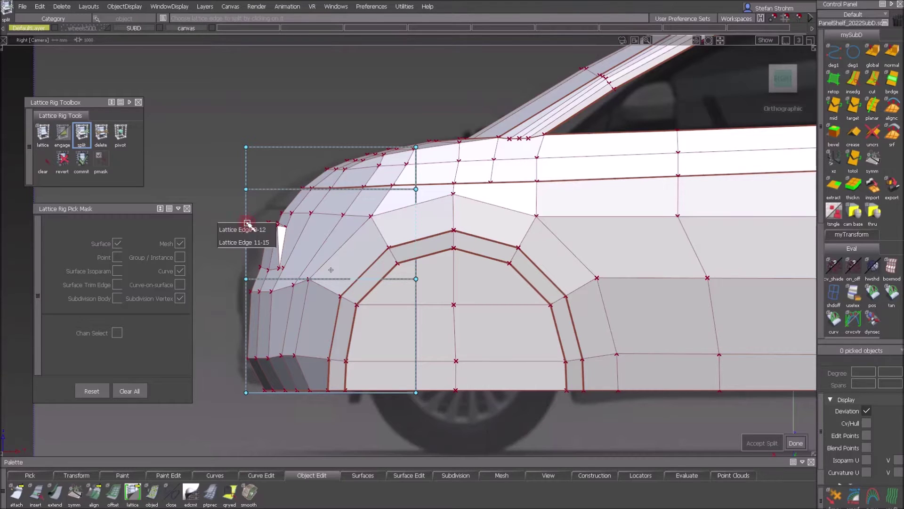
click(249, 237)
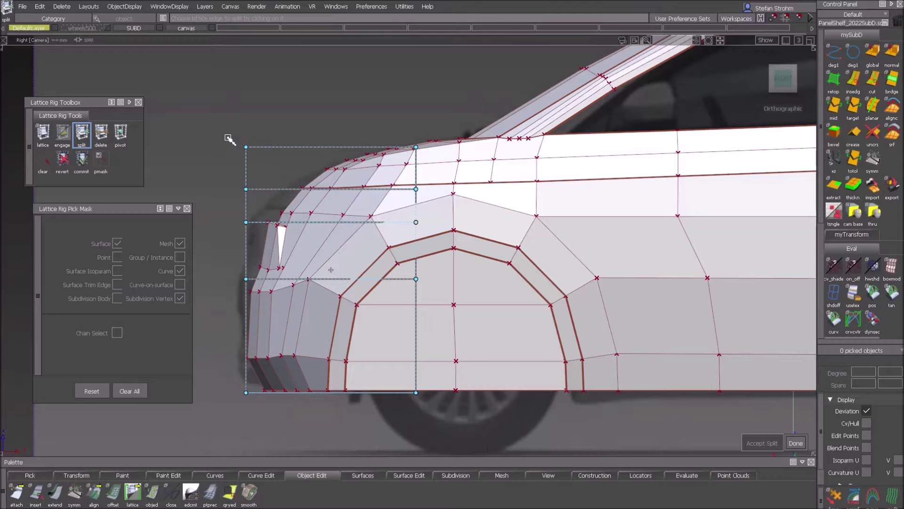
click(796, 443)
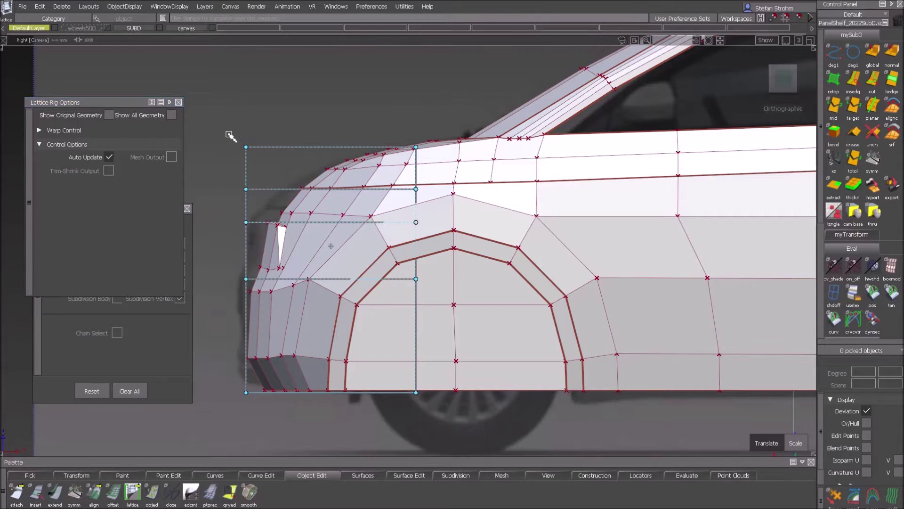
- Shift the three upper front lattice points rearward so the unengaged lattice follows the sloping contour of the hood and nose
drag(272, 172, 295, 153)
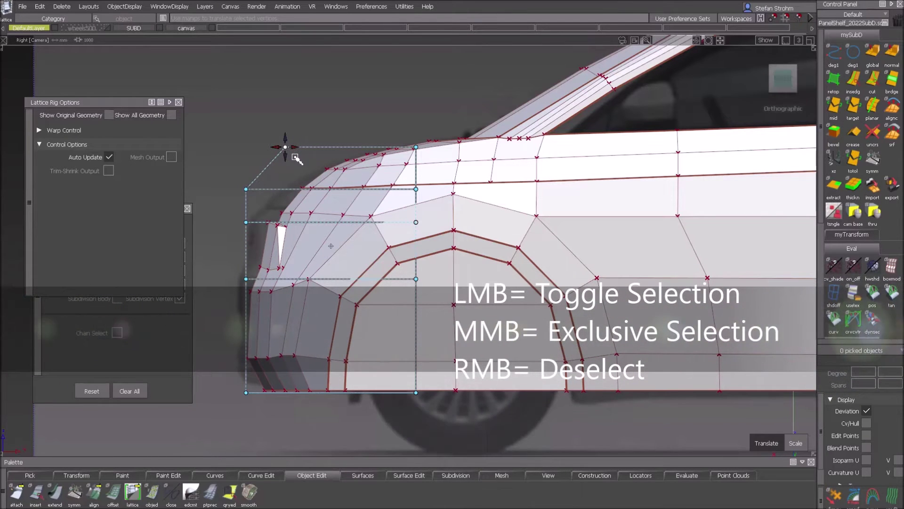
drag(211, 115, 298, 199)
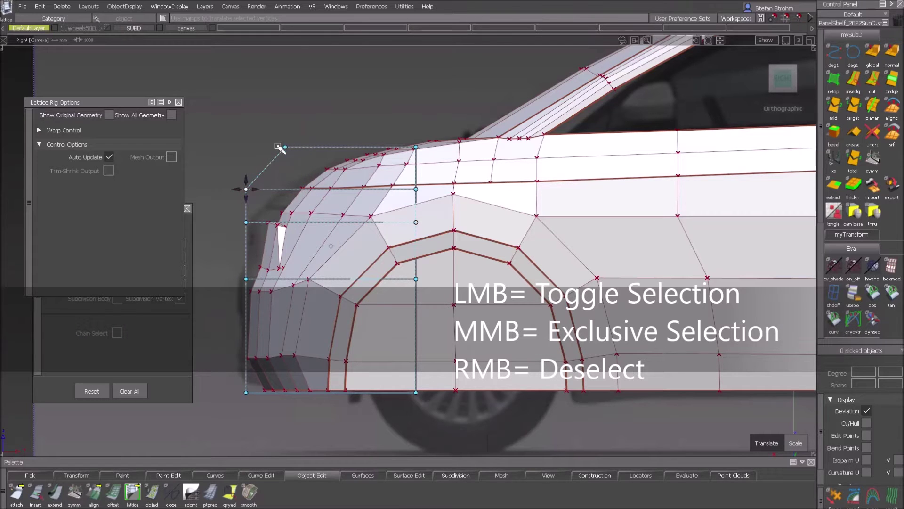
drag(279, 141, 329, 145)
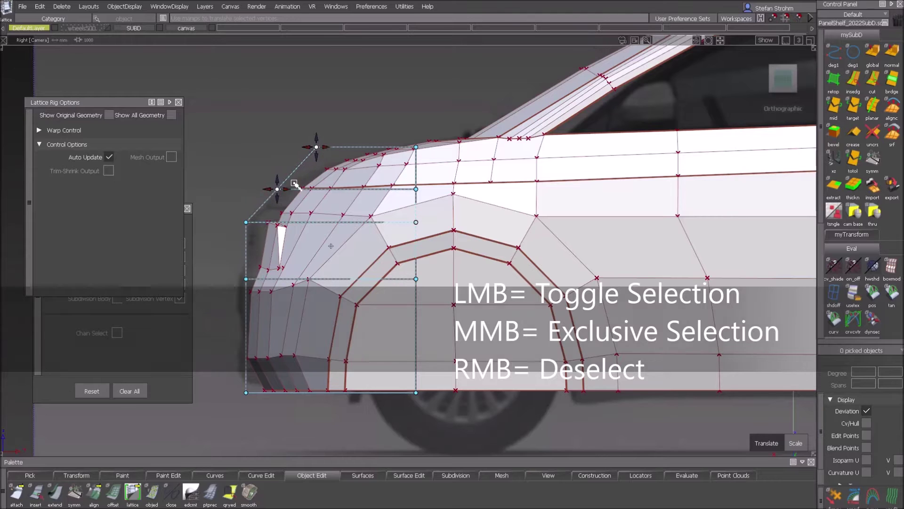
middle_click(246, 222)
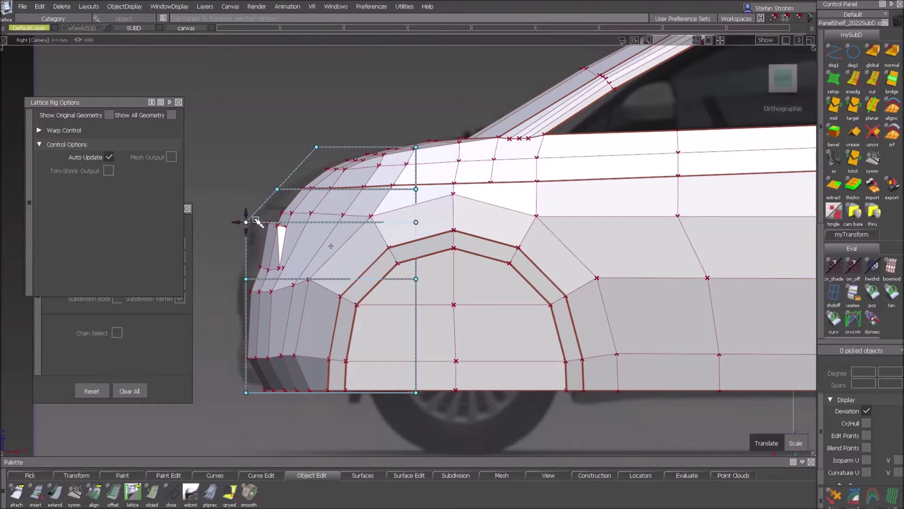
middle_drag(255, 225, 354, 232)
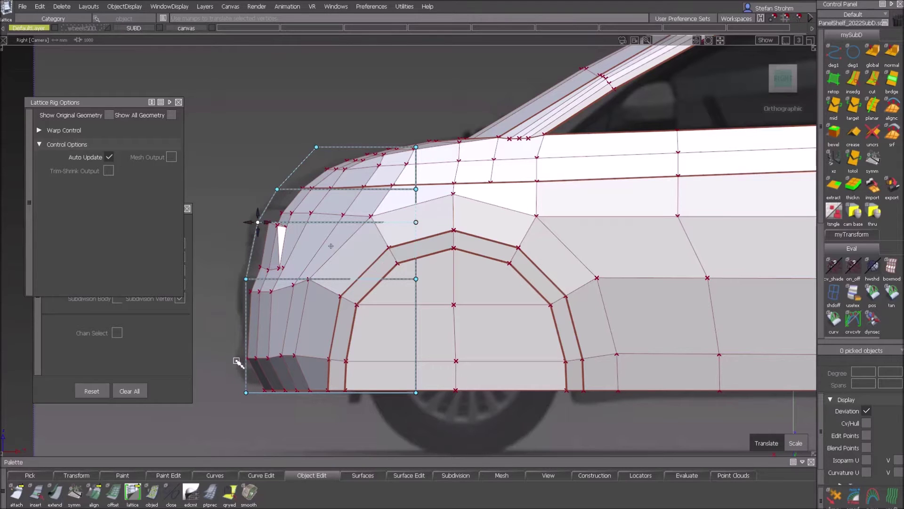
- Engage the reshaped lattice with the body, select its three upper front points, and display the body smooth-shaded
click(179, 102)
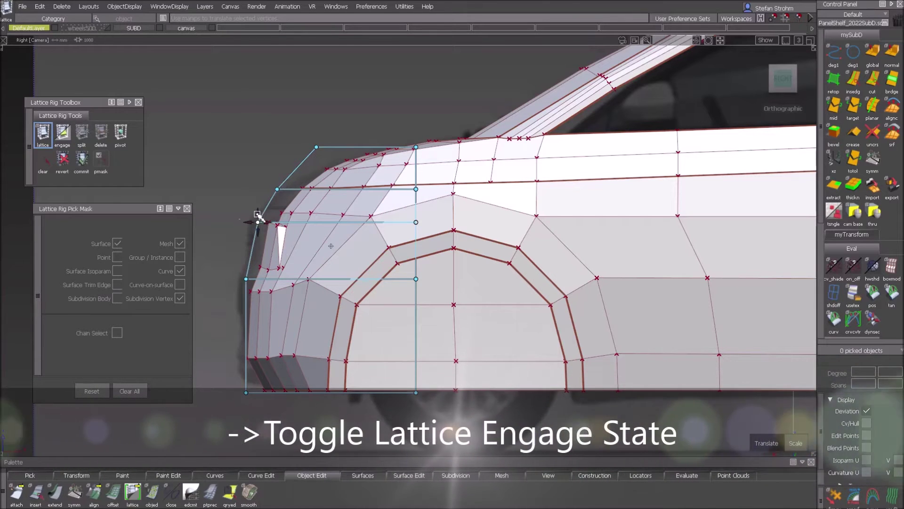
drag(231, 100, 333, 252)
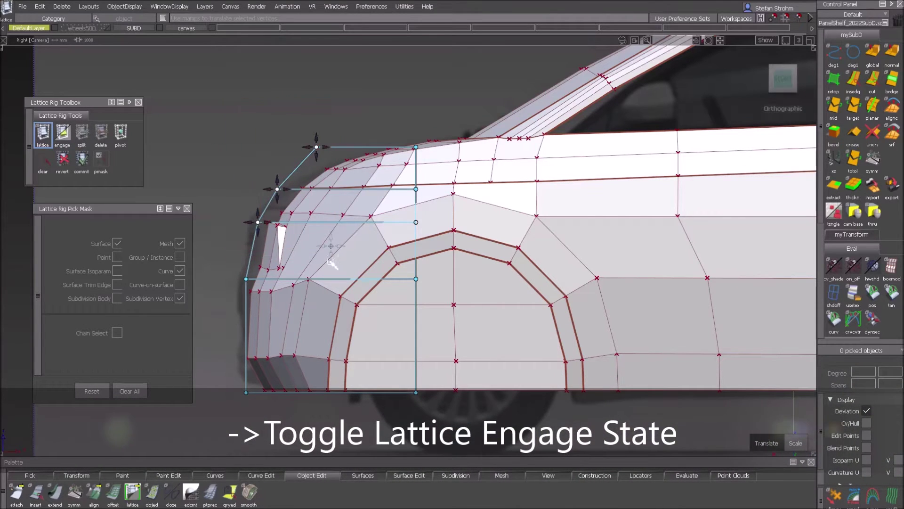
click(326, 149)
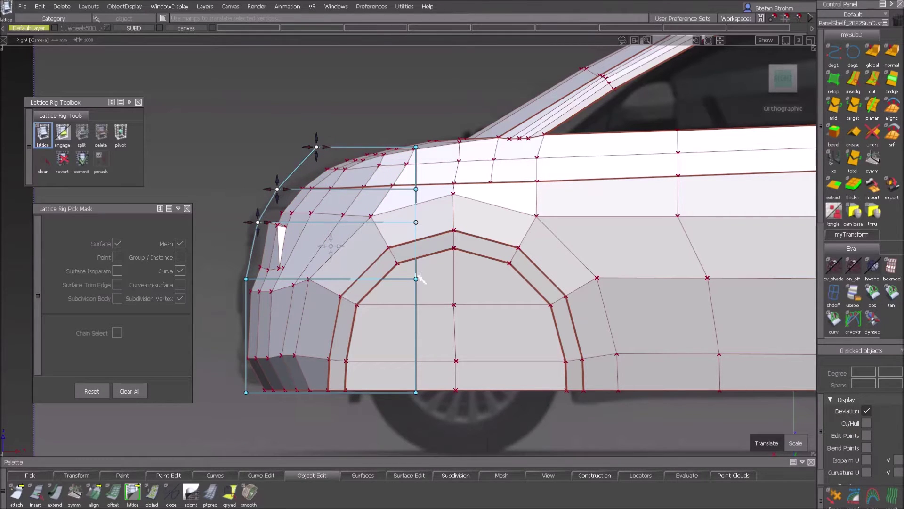
click(869, 270)
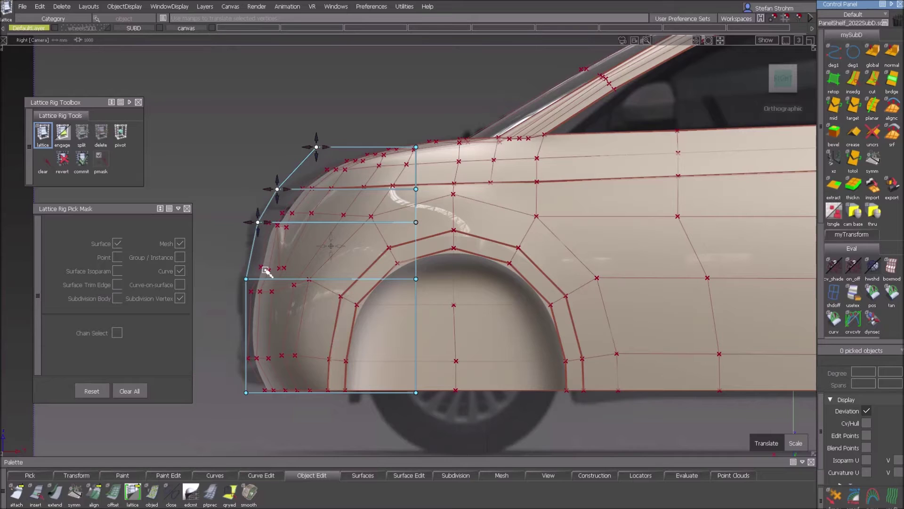
- Move the three upper front lattice points forward, add the two lower ones, and pull the whole front toward the reference nose
click(289, 190)
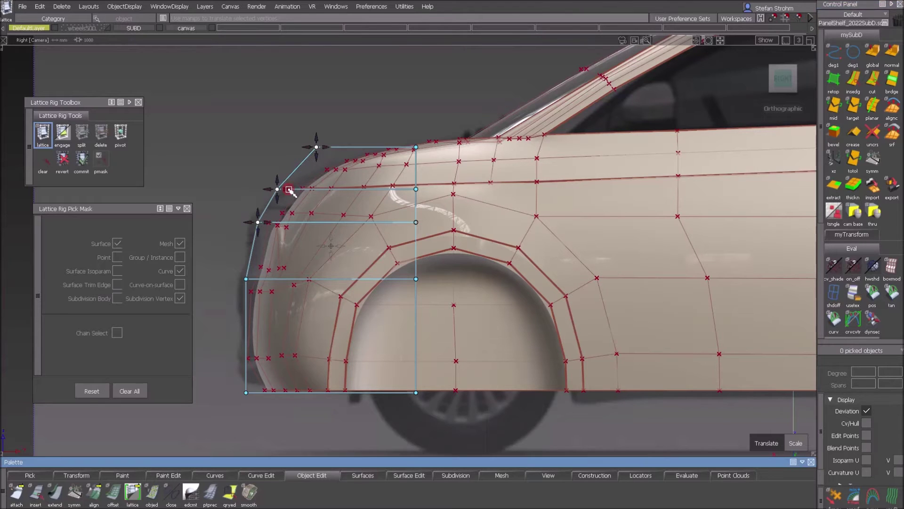
drag(285, 190, 277, 194)
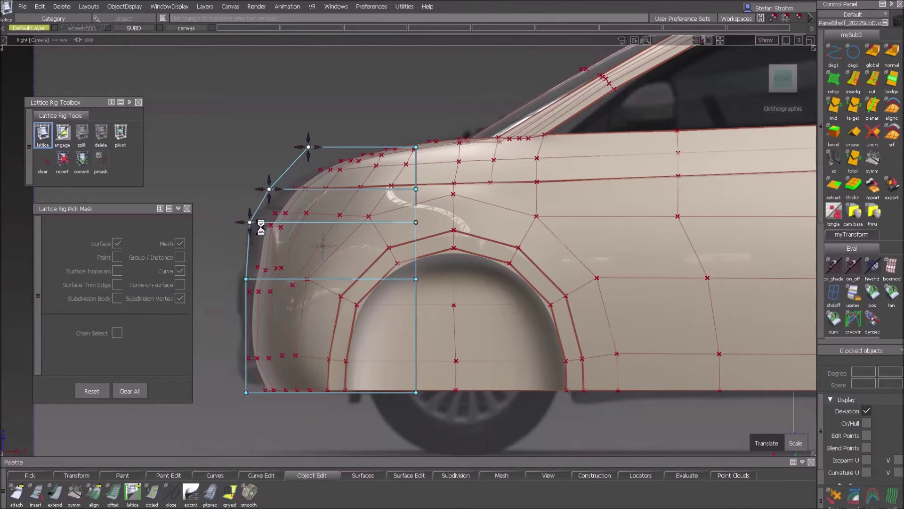
drag(261, 228, 257, 228)
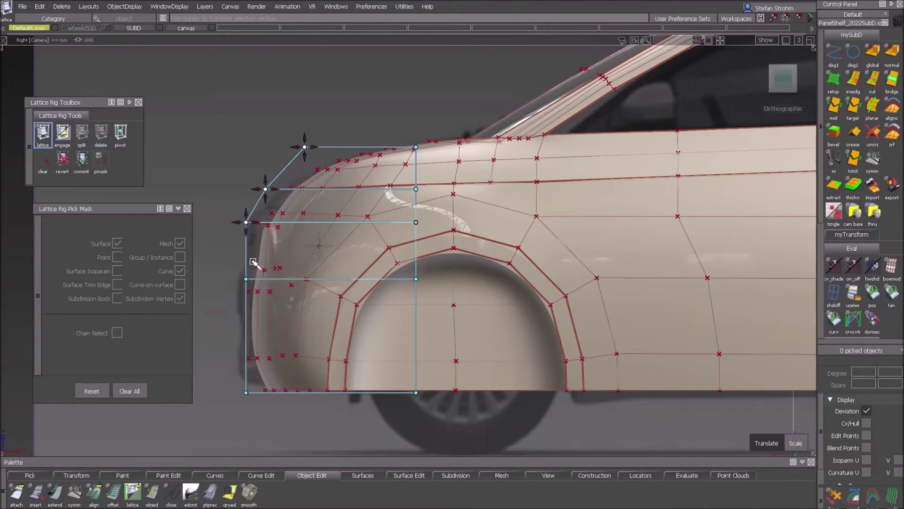
drag(234, 269, 269, 411)
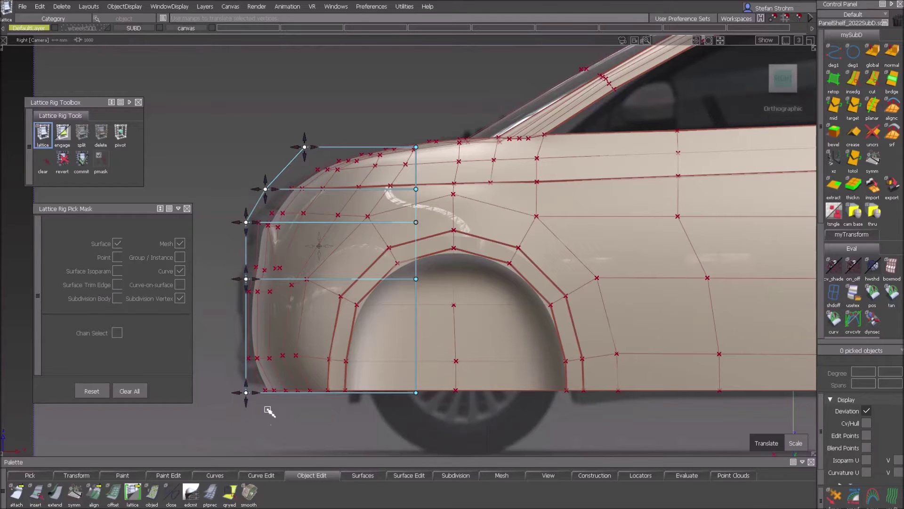
drag(258, 280, 243, 278)
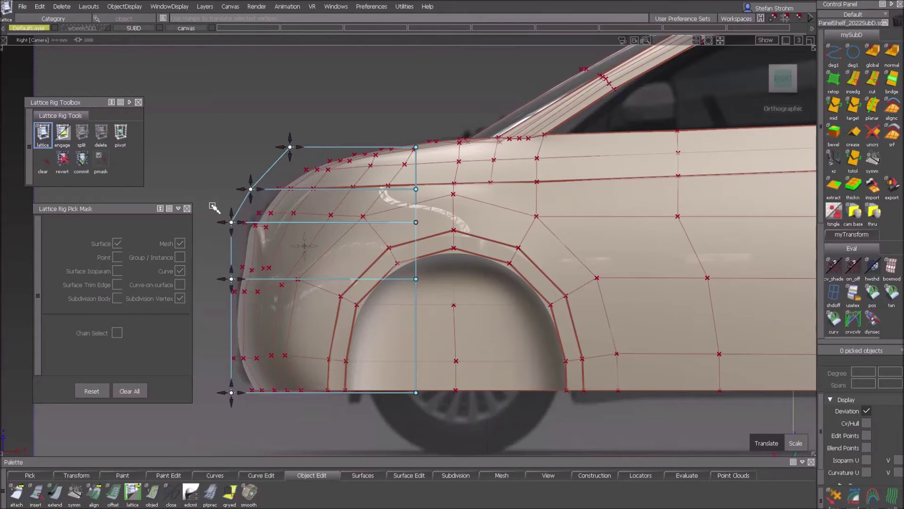
- Raise the lattice's foremost upper point slightly and lower its top hood point to match the side image's contour
click(233, 221)
drag(231, 219, 231, 210)
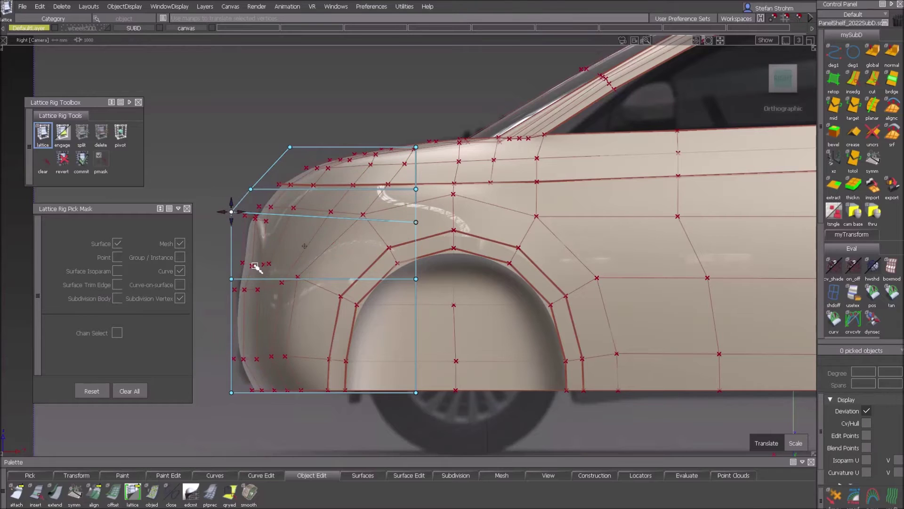
click(285, 145)
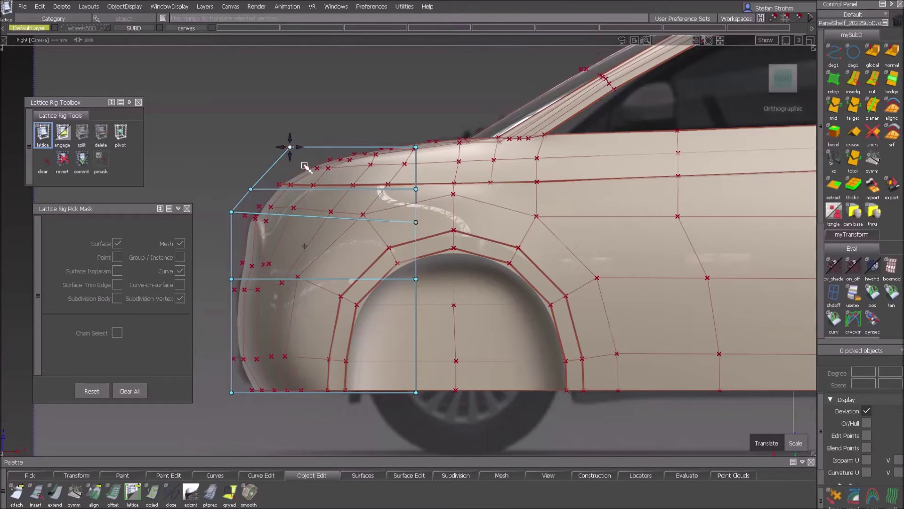
drag(285, 136, 305, 149)
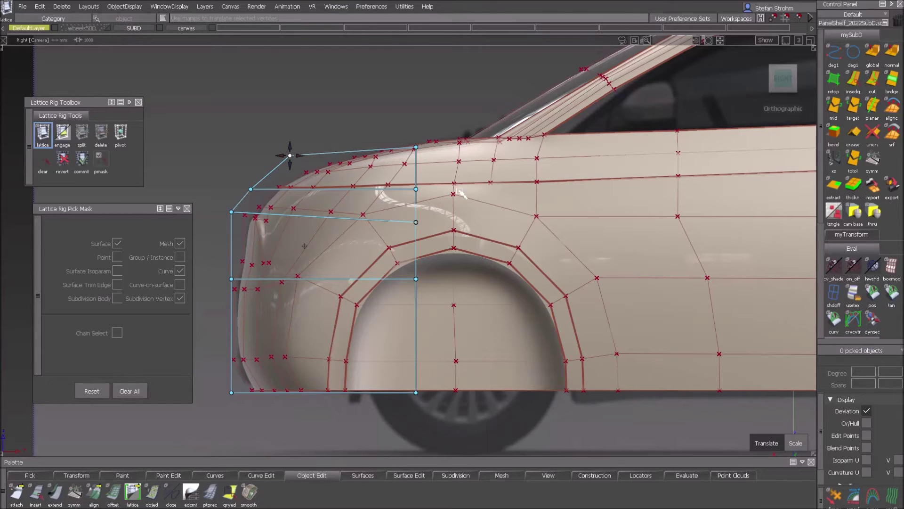
- In the top view, scale the lattice's foremost points inward across the car's width to narrow the front end
mouse_move(649, 91)
alt+shift+mouse_down()
mouse_move(650, 119)
mouse_move(645, 88)
alt+shift+mouse_up()
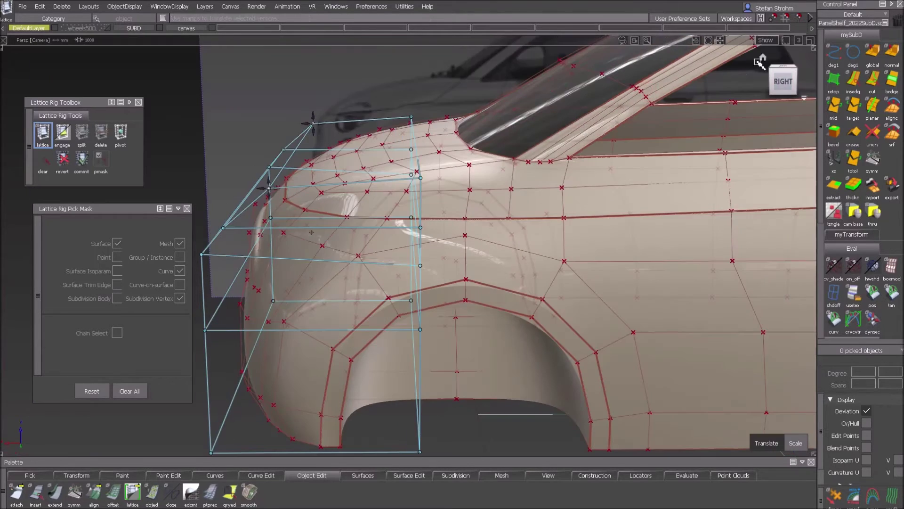
click(783, 68)
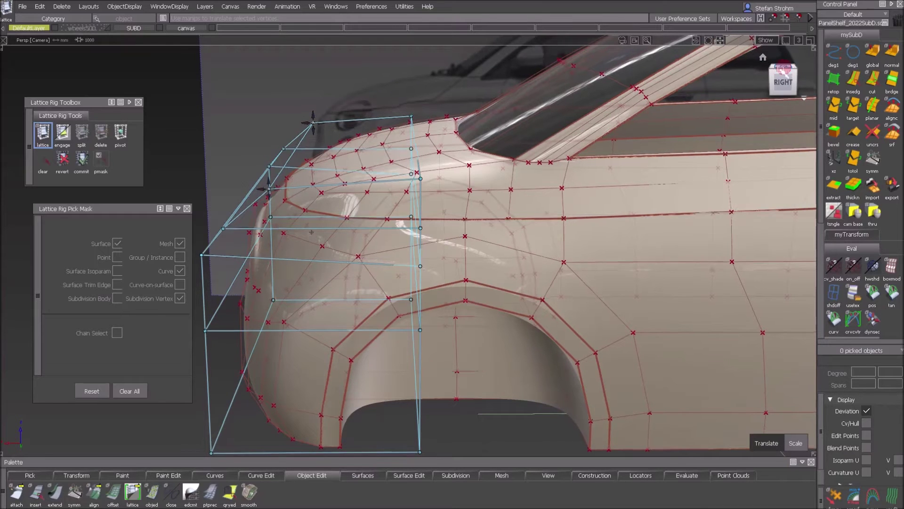
alt+shift+right_drag(668, 327, 636, 322)
alt+shift+middle_drag(547, 280, 457, 341)
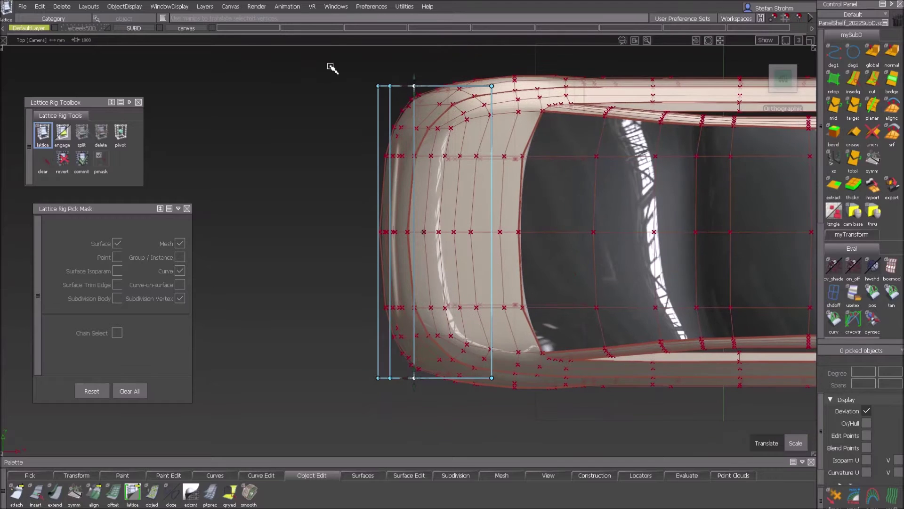
drag(349, 60, 378, 392)
click(795, 444)
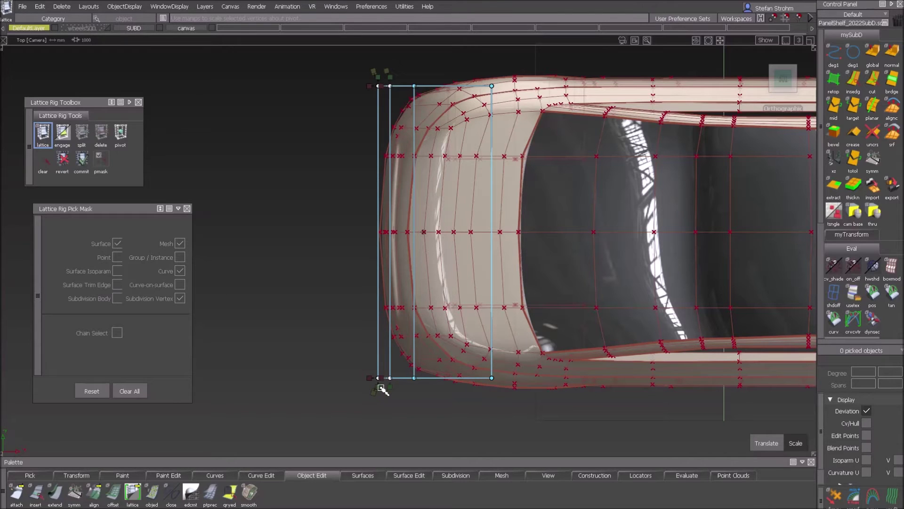
mouse_move(379, 389)
mouse_down()
mouse_move(384, 366)
mouse_move(384, 380)
mouse_up()
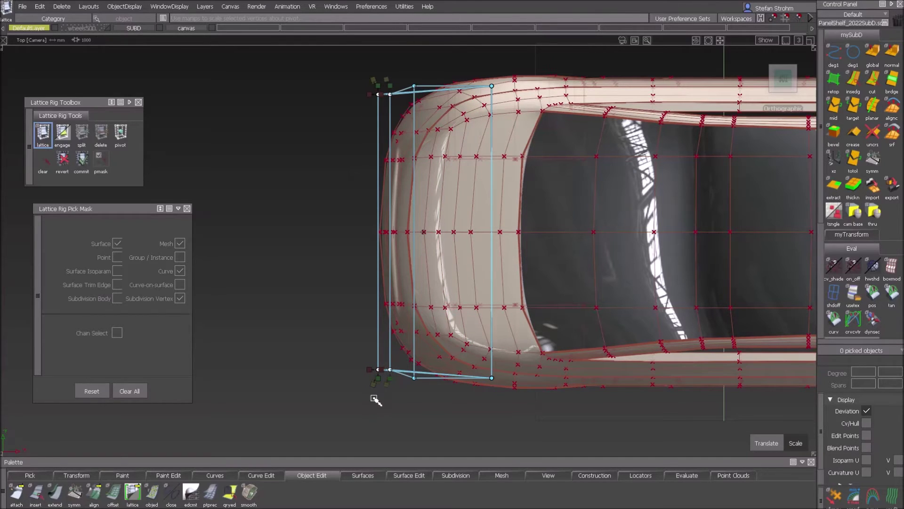
- Undo the last inward scaling of the lattice's foremost points and leave the lattice in a perspective view
click(40, 6)
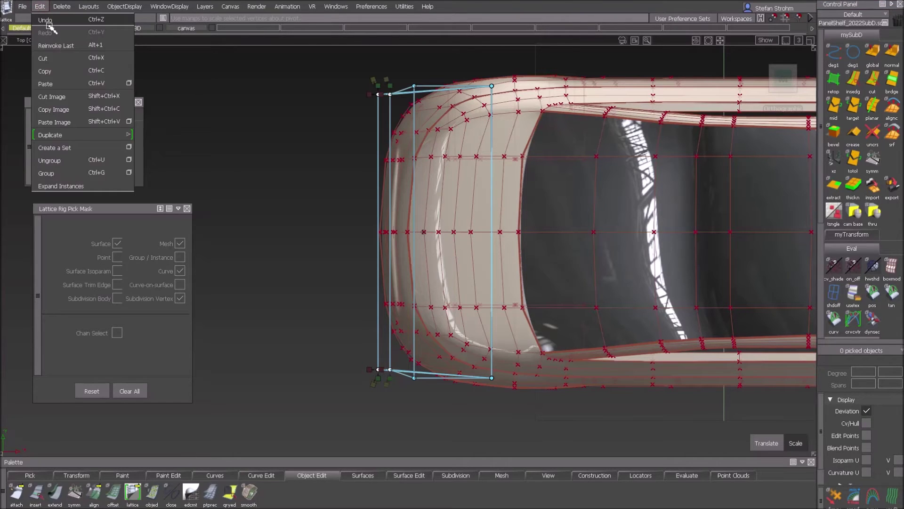
click(46, 20)
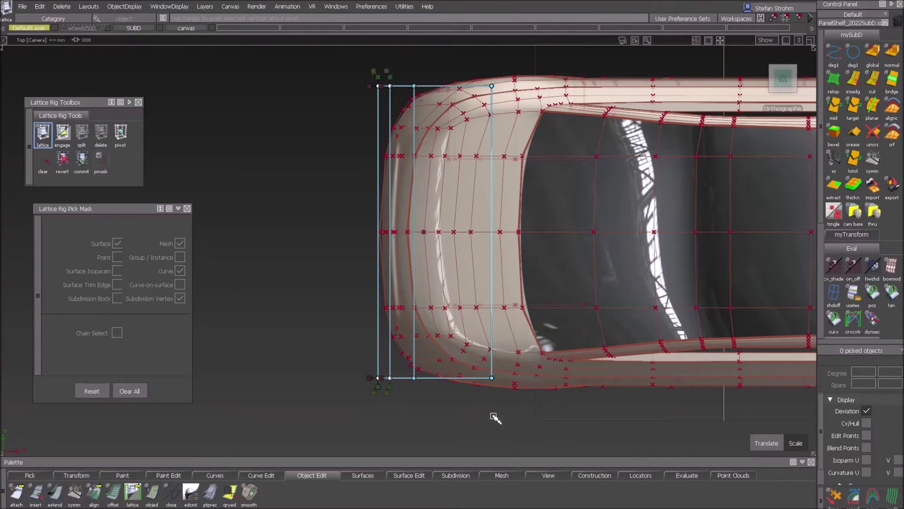
mouse_move(779, 299)
alt+shift+mouse_down()
mouse_move(636, 150)
mouse_move(551, 239)
mouse_move(429, 143)
mouse_move(670, 277)
mouse_move(616, 262)
mouse_move(268, 236)
mouse_move(456, 258)
alt+shift+mouse_up()
ctrl+shift+drag(462, 414, 459, 325)
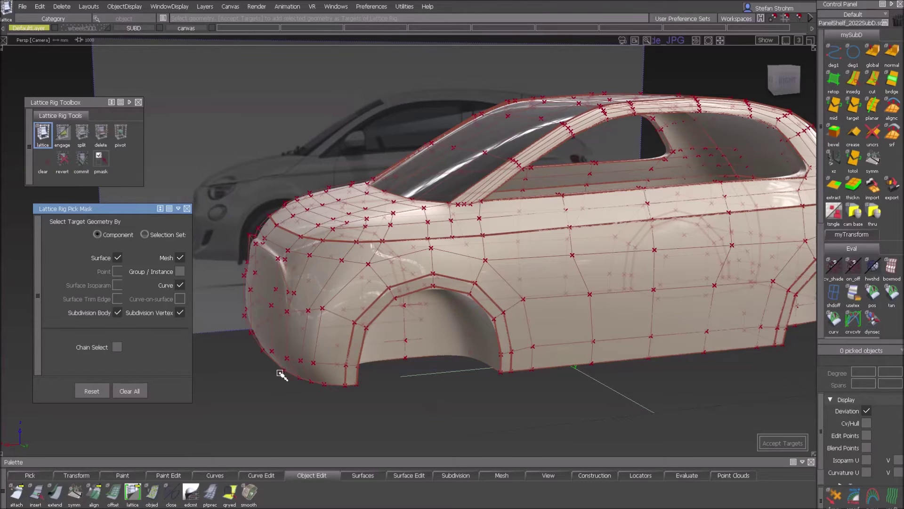
- Close the Lattice Rig pick mask, recall the body's existing lattice with Query Edit, and commit the rig
click(187, 209)
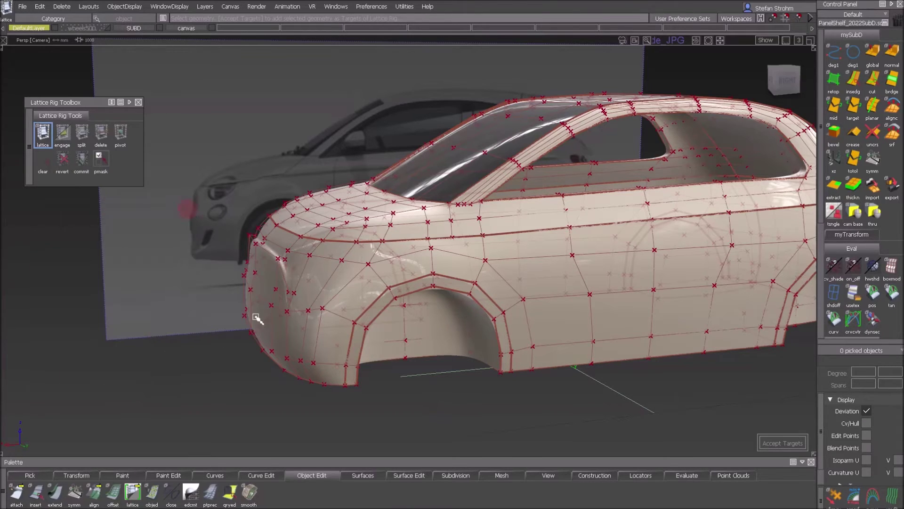
ctrl+shift+drag(264, 334, 256, 380)
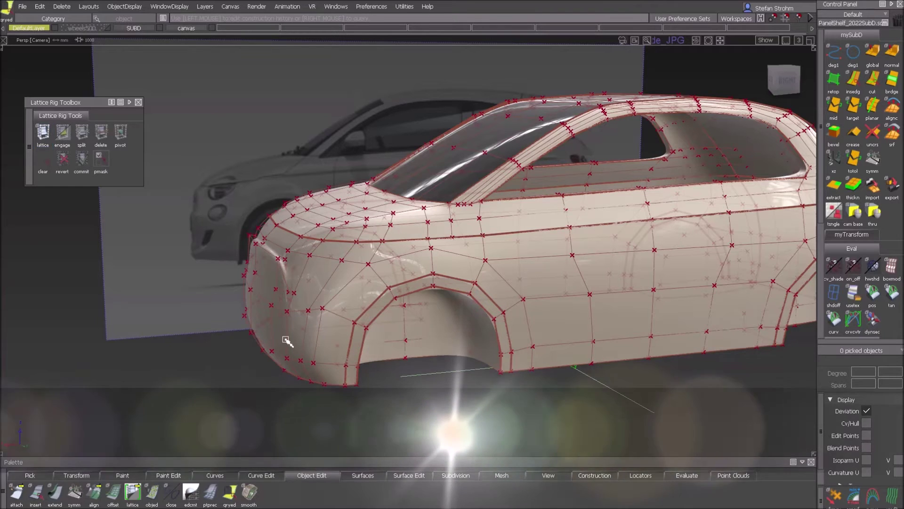
click(282, 341)
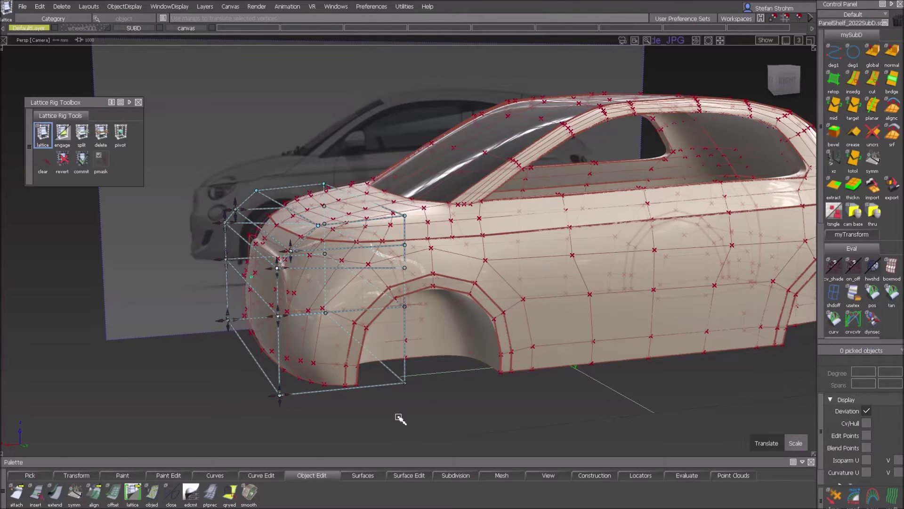
click(82, 160)
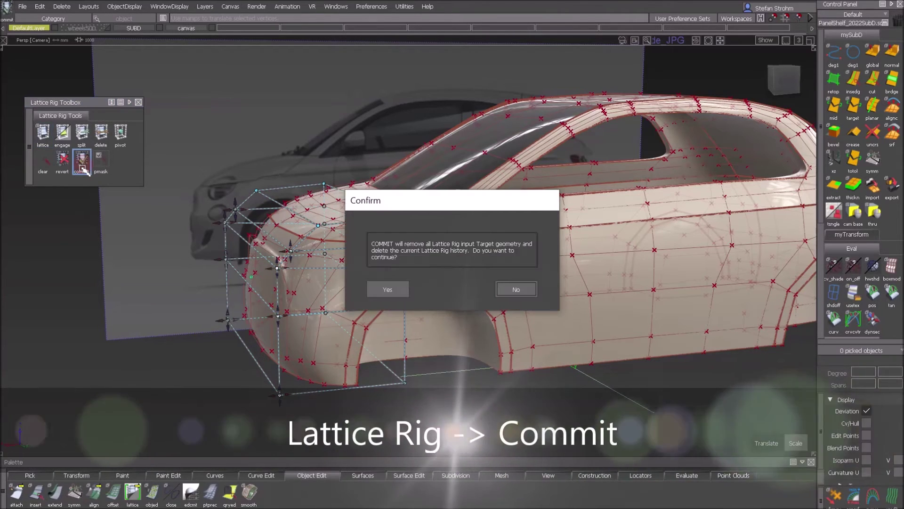
click(385, 291)
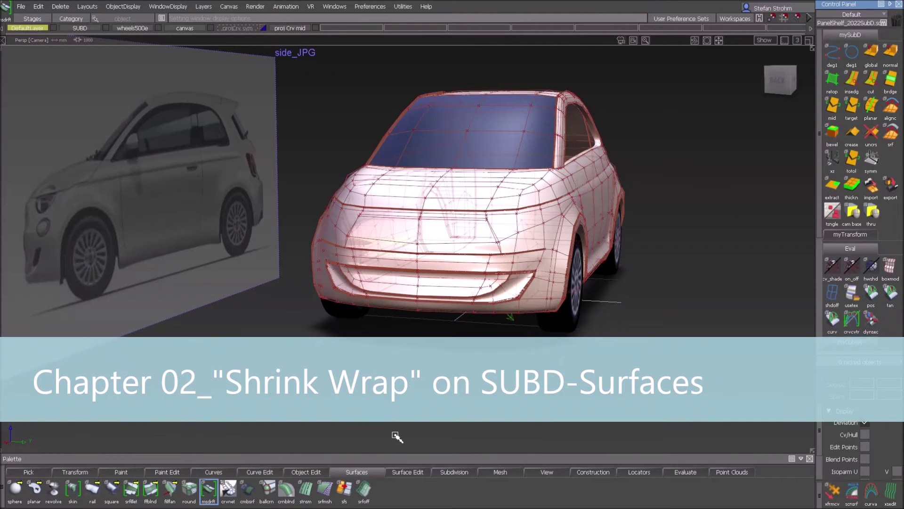
- In the top view, select all curves of the 500 emblem in front of the car
alt+shift+drag(423, 361, 395, 366)
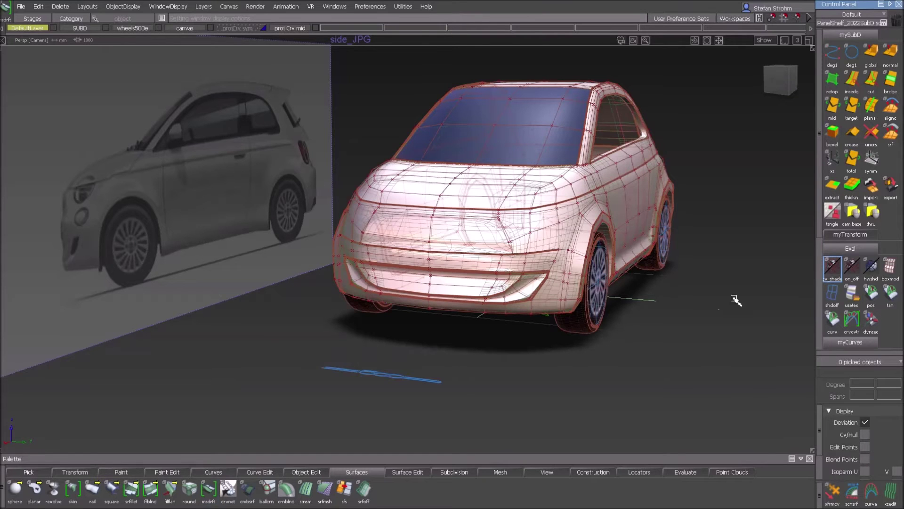
alt+shift+drag(247, 425, 337, 463)
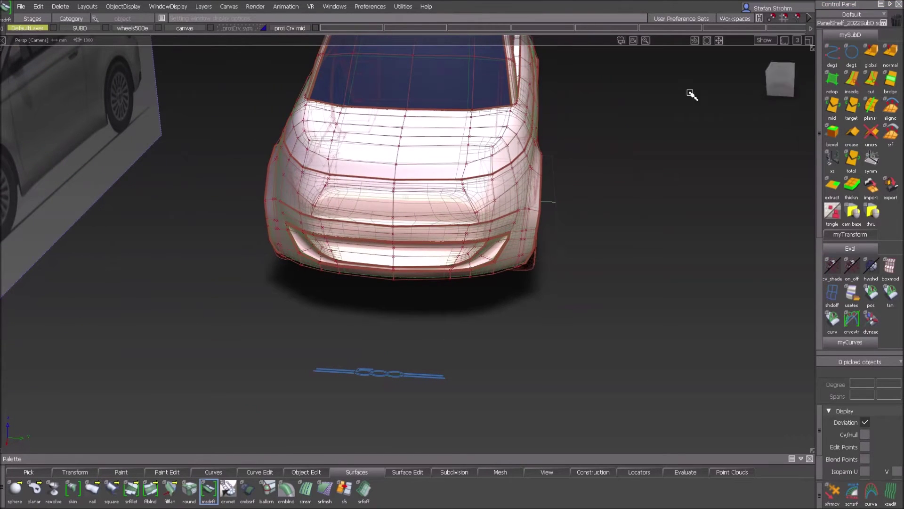
click(780, 67)
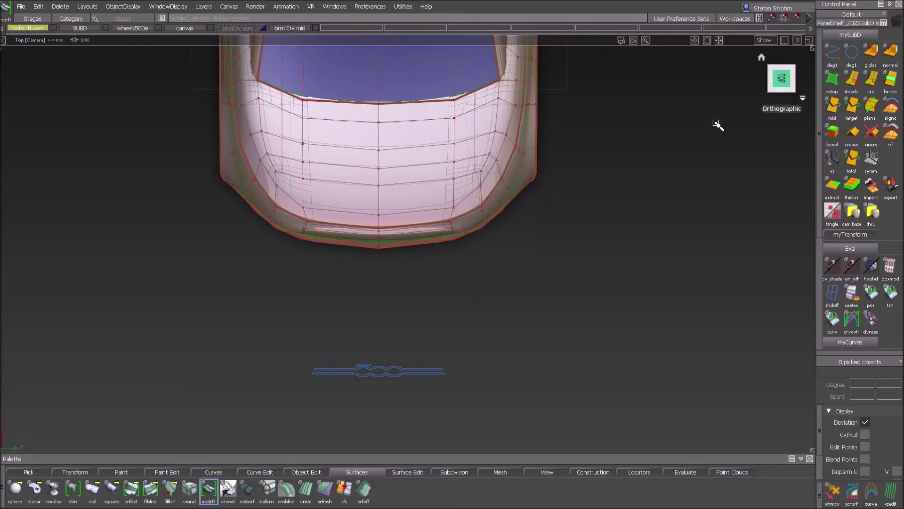
alt+shift+right_drag(485, 402, 548, 340)
alt+shift+middle_drag(547, 341, 564, 208)
alt+shift+right_drag(564, 208, 620, 261)
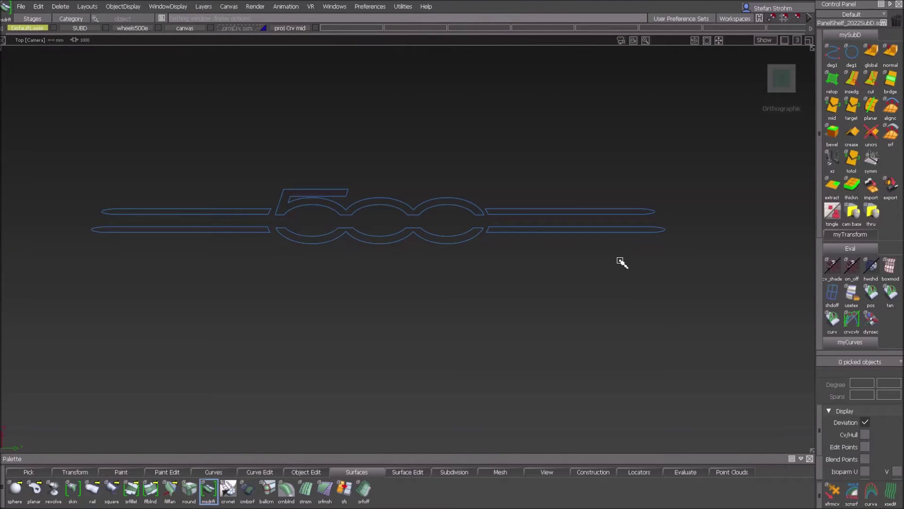
ctrl+shift+drag(249, 338, 283, 350)
drag(71, 130, 664, 306)
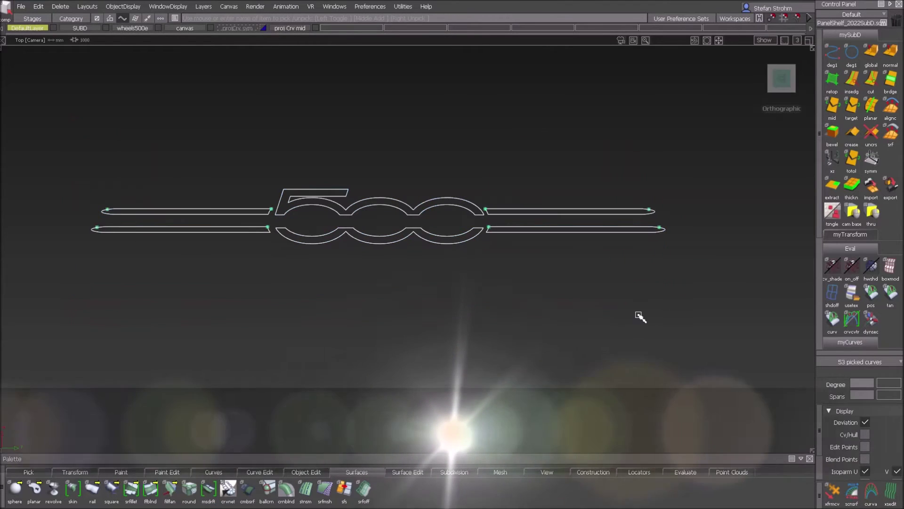
- Create a Multi-surface Draft from the emblem curves with draft angle 5 and length 10, flipped to point downward
alt+shift+drag(503, 340, 433, 172)
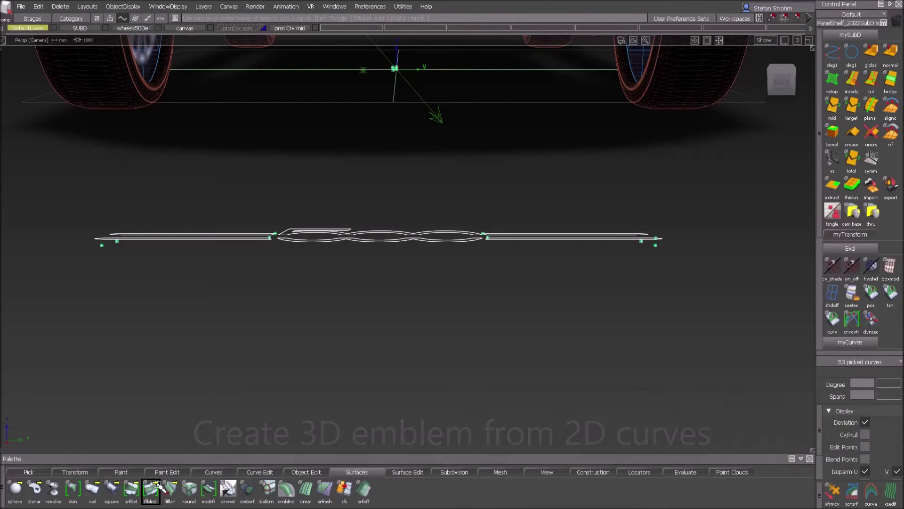
click(209, 490)
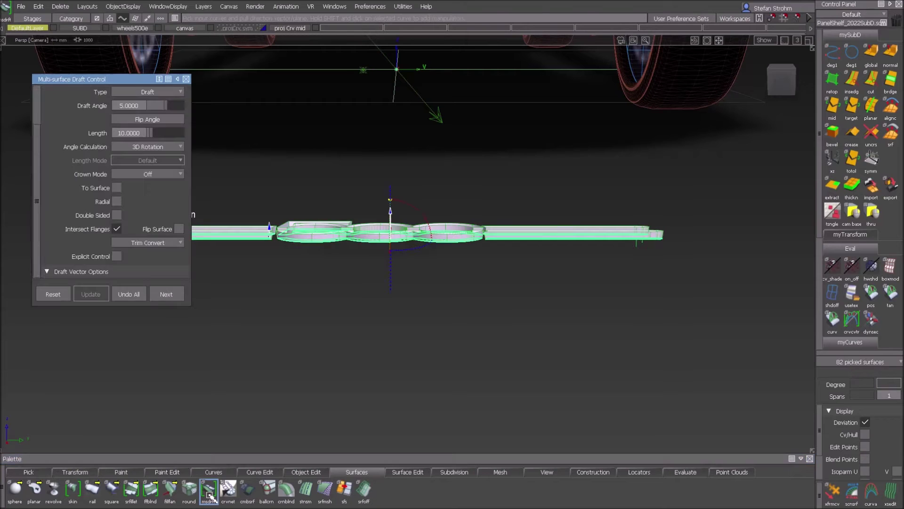
click(394, 284)
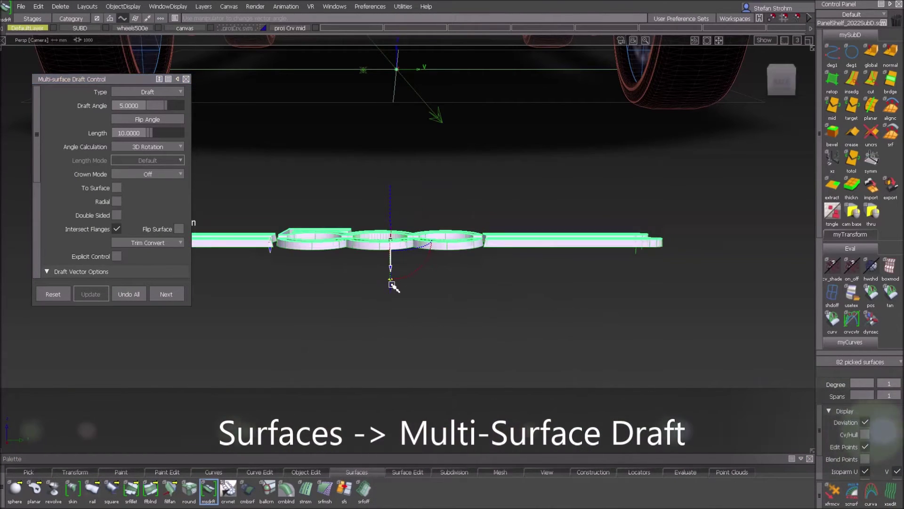
alt+shift+drag(331, 320, 141, 367)
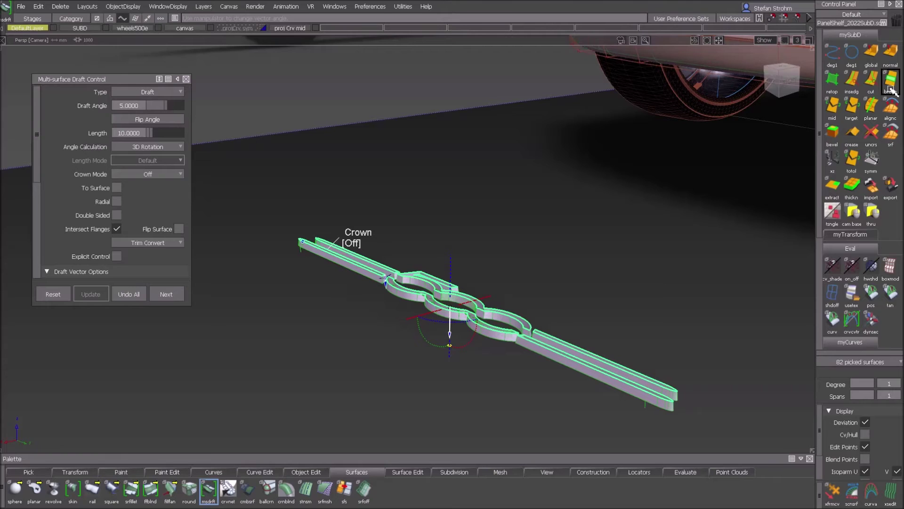
click(782, 78)
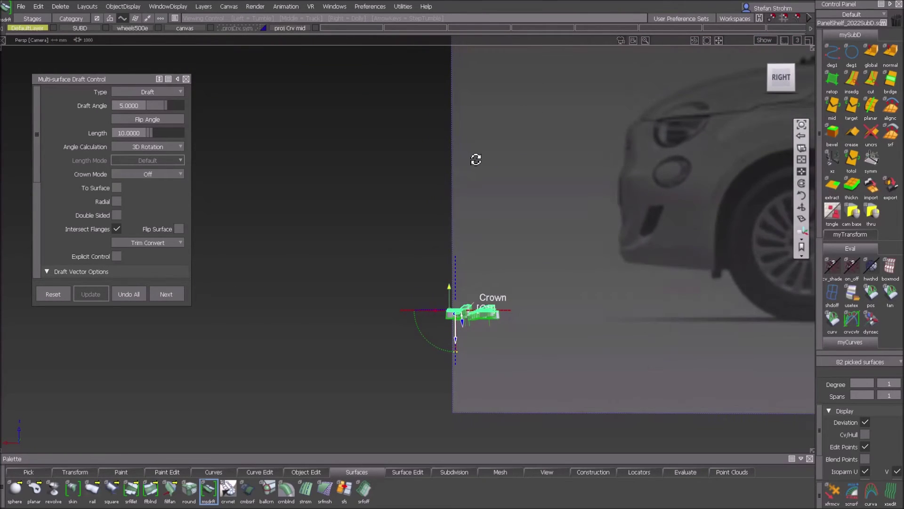
alt+shift+right_drag(564, 282, 593, 274)
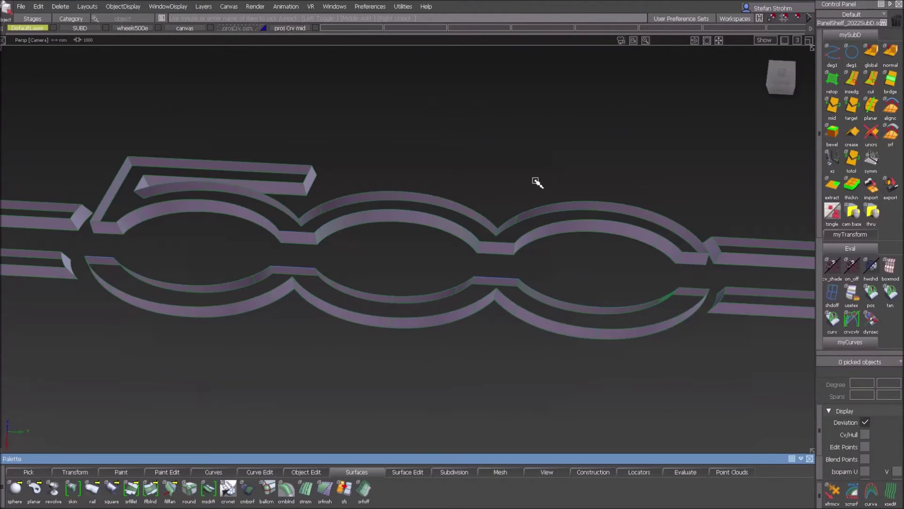
alt+shift+right_drag(537, 182, 516, 210)
- Select all emblem curves, including the far ends of the stripes, and close the emblem's top with Set Planar surfaces
ctrl+shift+click(284, 193)
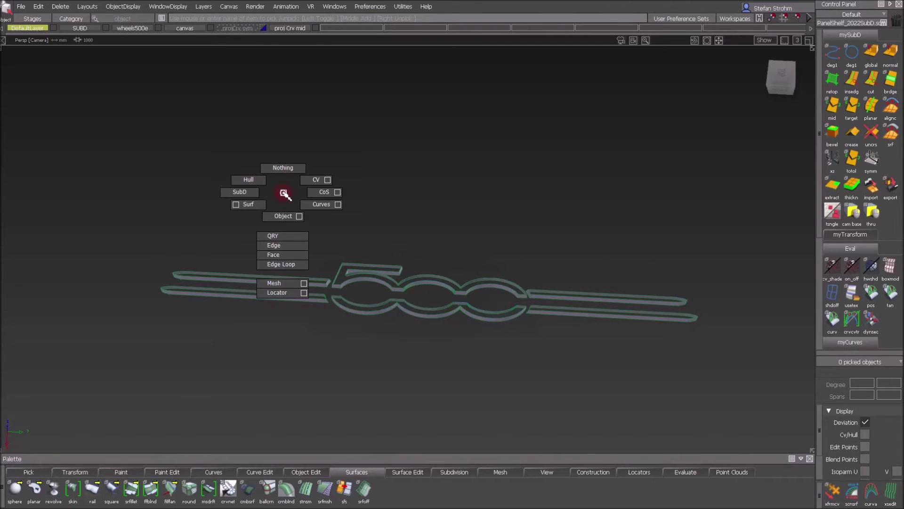
ctrl+shift+drag(284, 193, 323, 207)
drag(130, 222, 612, 406)
drag(719, 362, 707, 355)
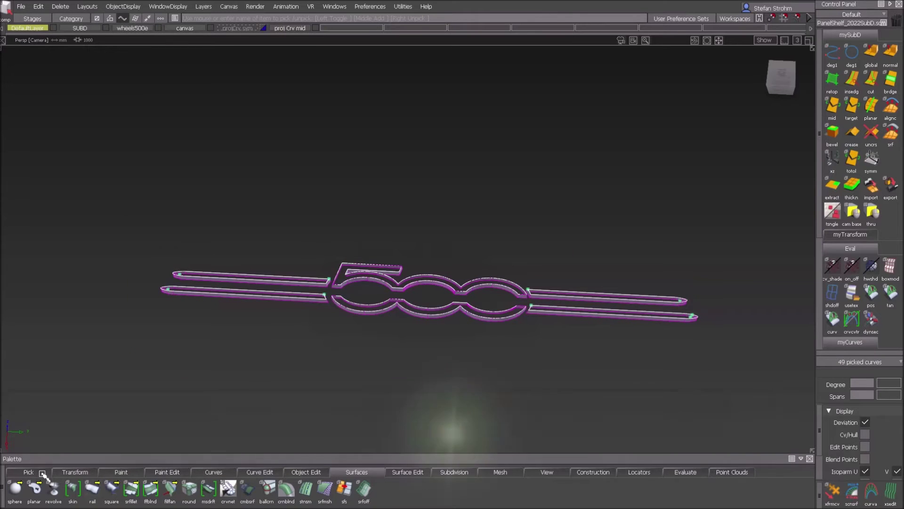
click(33, 489)
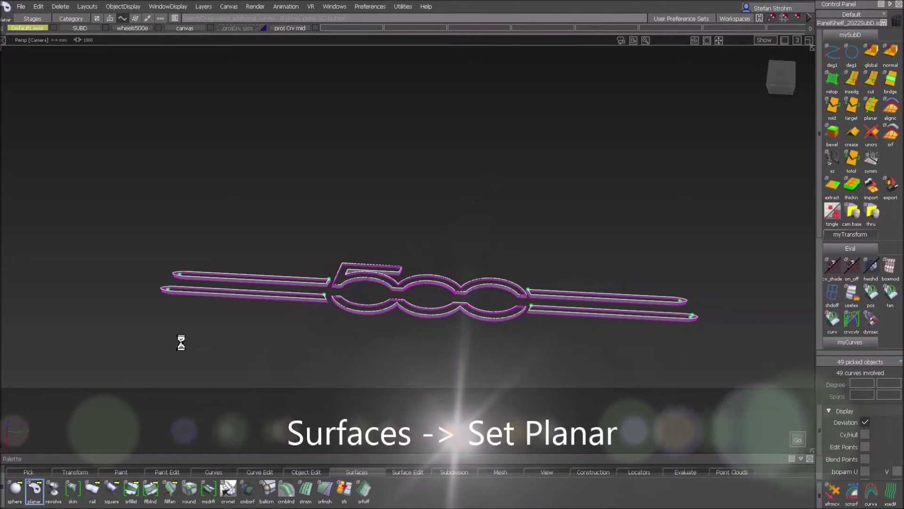
alt+shift+drag(277, 382, 236, 328)
alt+shift+right_drag(235, 329, 266, 356)
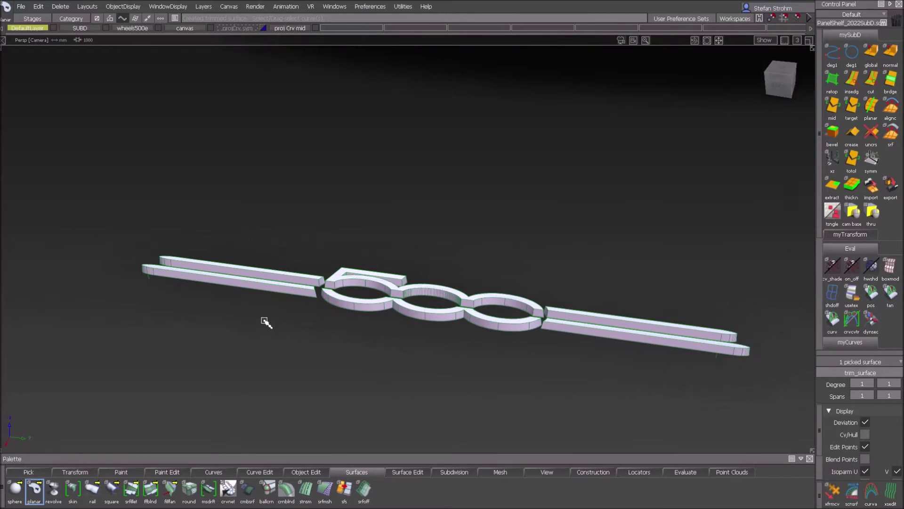
- In the back orthographic view, select the body surfaces across the car's nose between the hood and the lower air intake
alt+shift+drag(376, 318, 389, 272)
alt+shift+middle_drag(389, 273, 333, 415)
alt+shift+right_drag(335, 417, 352, 404)
alt+shift+middle_drag(335, 405, 303, 373)
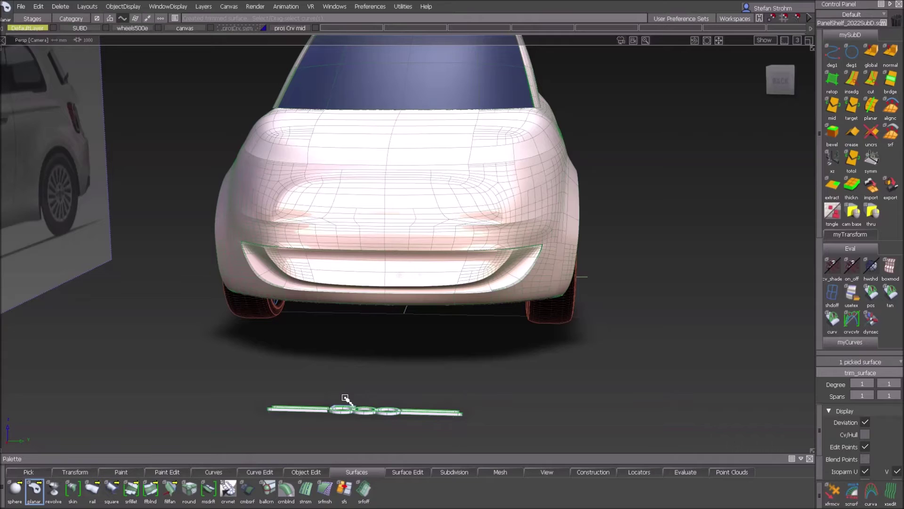
click(780, 81)
mouse_move(212, 373)
ctrl+shift+mouse_down()
mouse_move(227, 334)
mouse_move(172, 348)
mouse_move(174, 357)
ctrl+shift+mouse_up()
drag(183, 190, 537, 248)
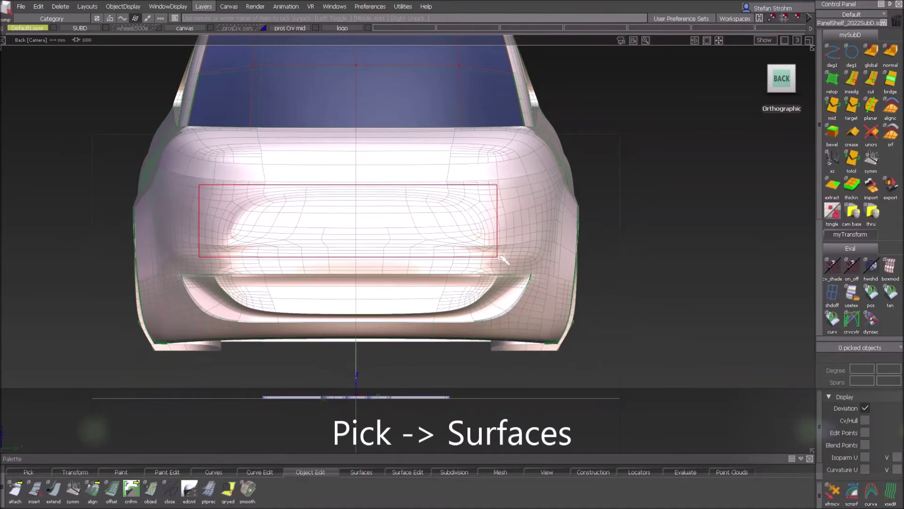
drag(495, 245, 526, 244)
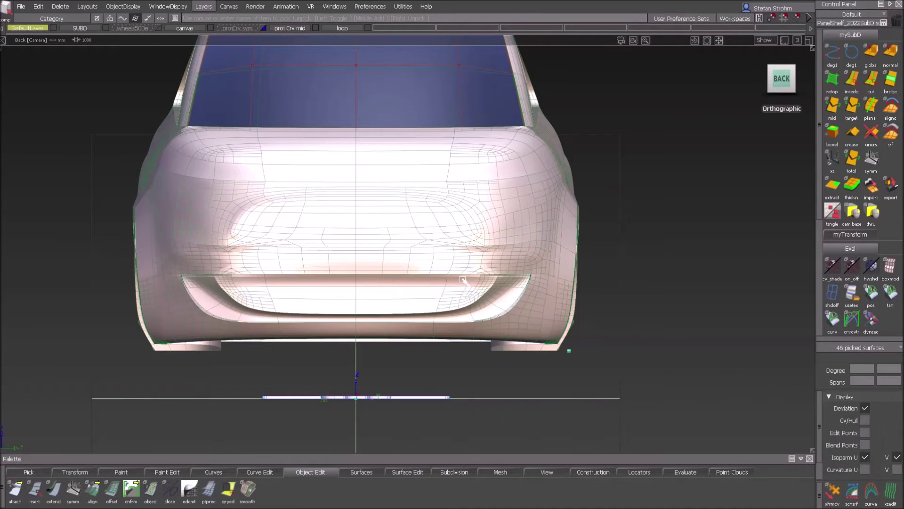
- Copy and paste the selected nose surfaces and turn off the CV/hull display of the duplicates
click(38, 6)
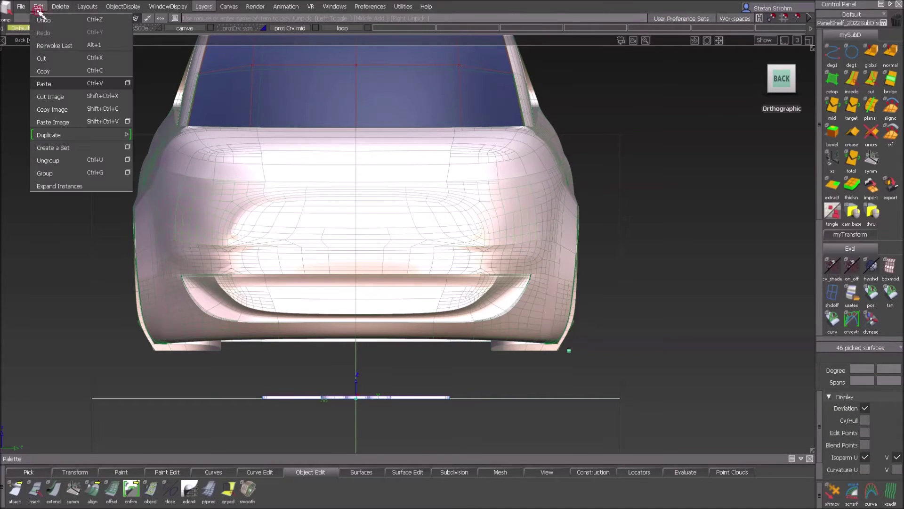
click(41, 75)
click(43, 7)
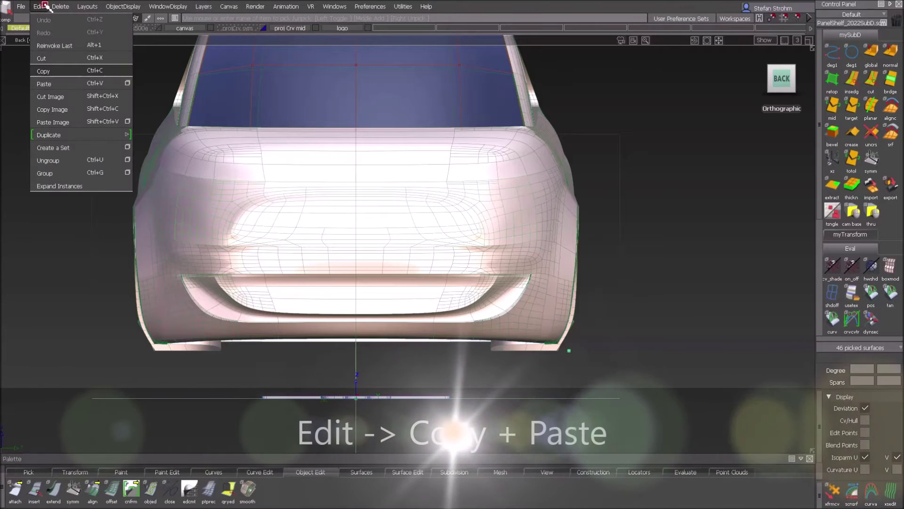
click(40, 84)
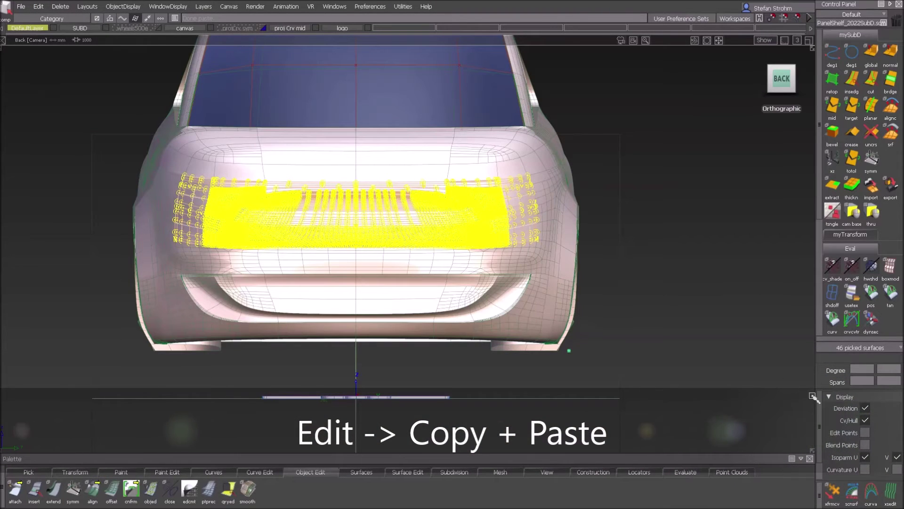
click(865, 421)
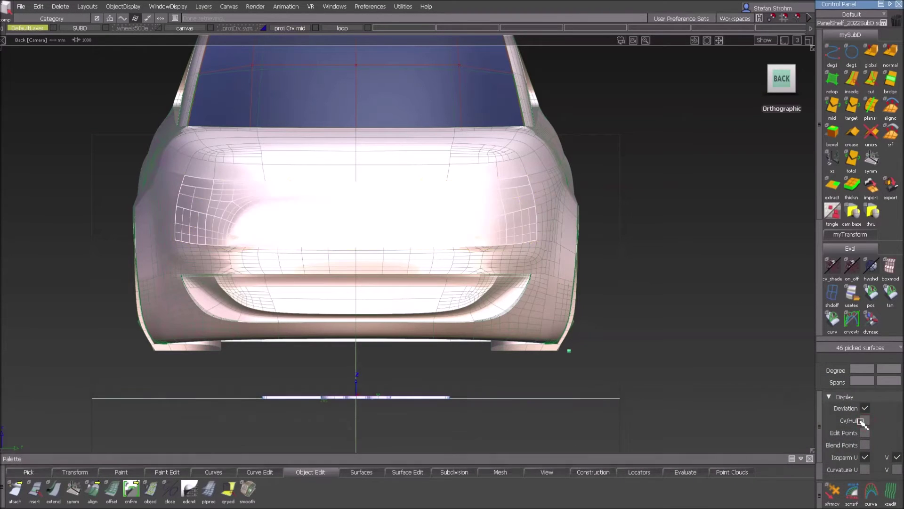
- Create a new layer, assign the pasted nose surfaces to it, and deselect everything
click(204, 6)
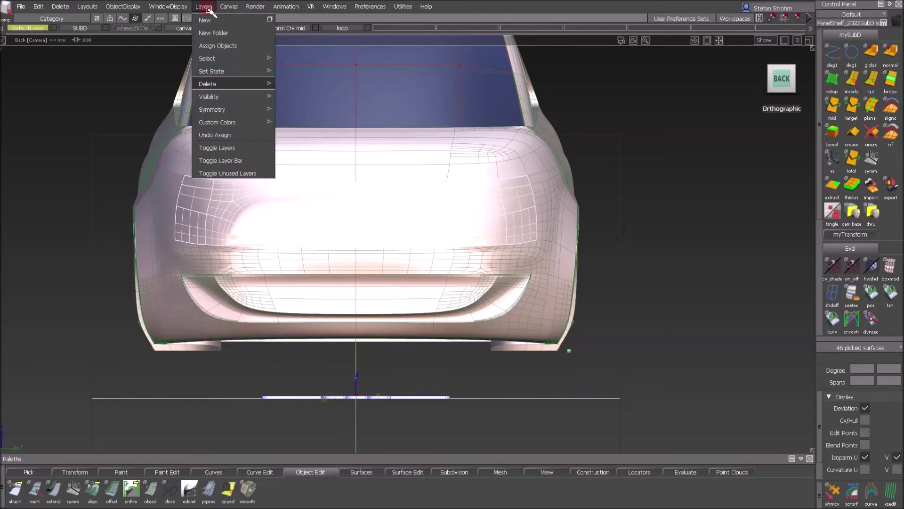
click(214, 19)
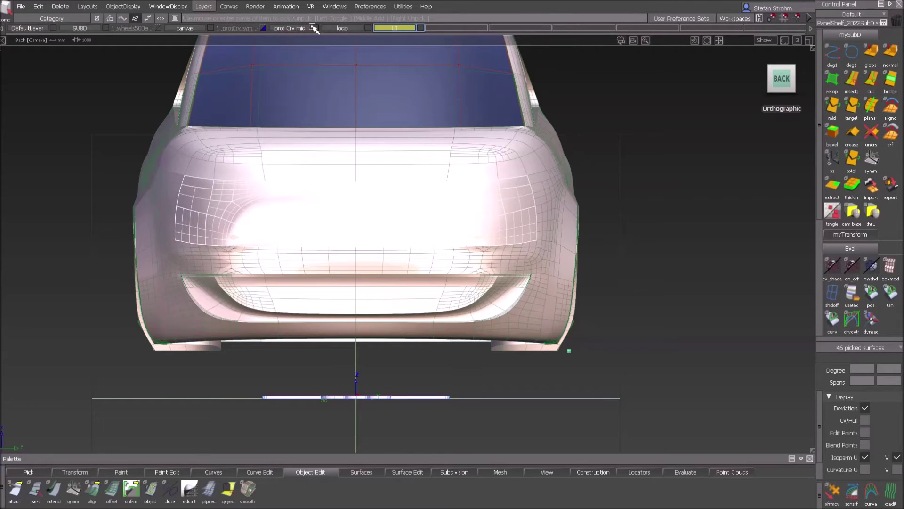
right_click(381, 31)
click(388, 37)
ctrl+shift+drag(372, 155, 373, 84)
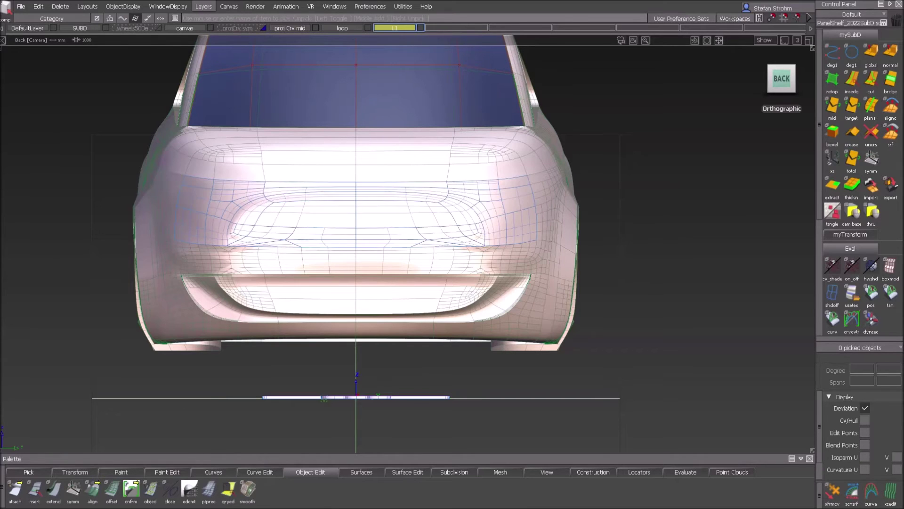
- Hide the SUBD layer to isolate the copied nose surfaces together with the 500 emblem in perspective
click(107, 30)
alt+shift+drag(262, 144, 233, 229)
alt+shift+right_drag(253, 242, 250, 254)
alt+shift+drag(250, 254, 286, 340)
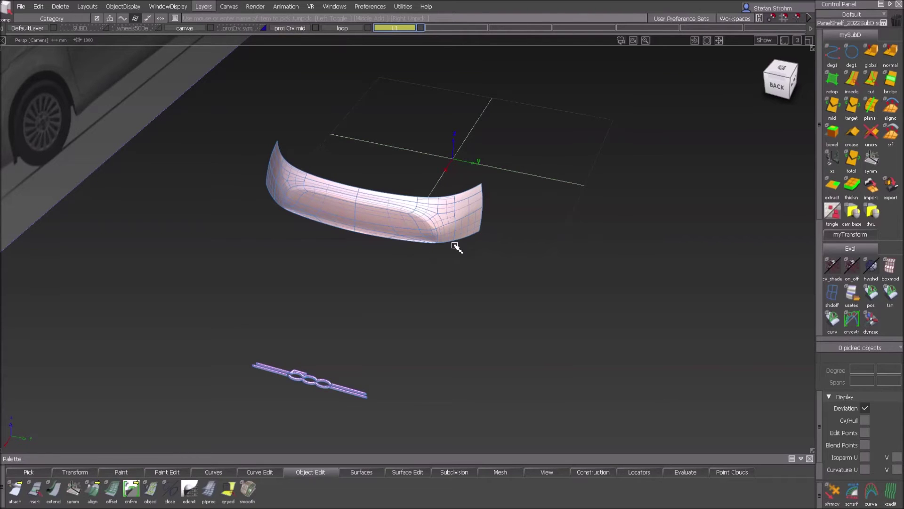
alt+shift+drag(313, 306, 366, 294)
alt+shift+right_drag(367, 300, 374, 302)
alt+shift+middle_drag(374, 302, 394, 260)
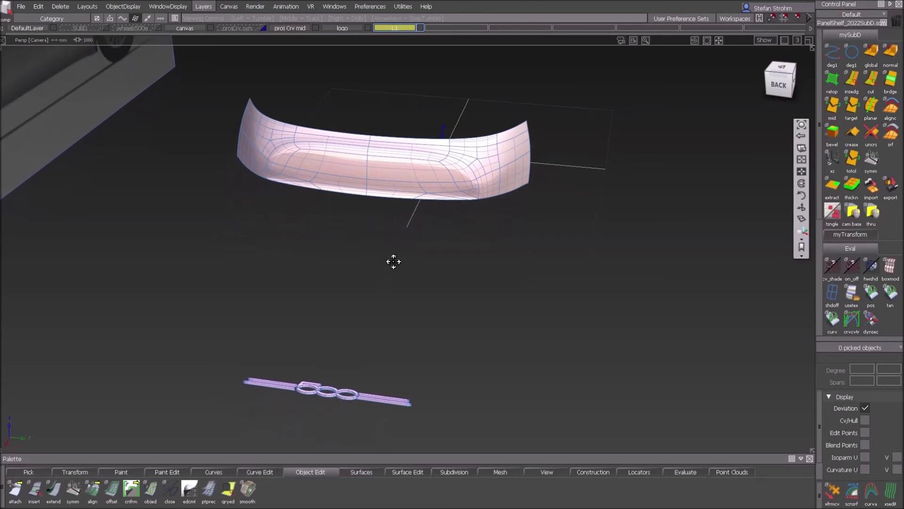
- Start a Conform Rig and accept the complete 500 emblem as its targets
drag(373, 220, 408, 169)
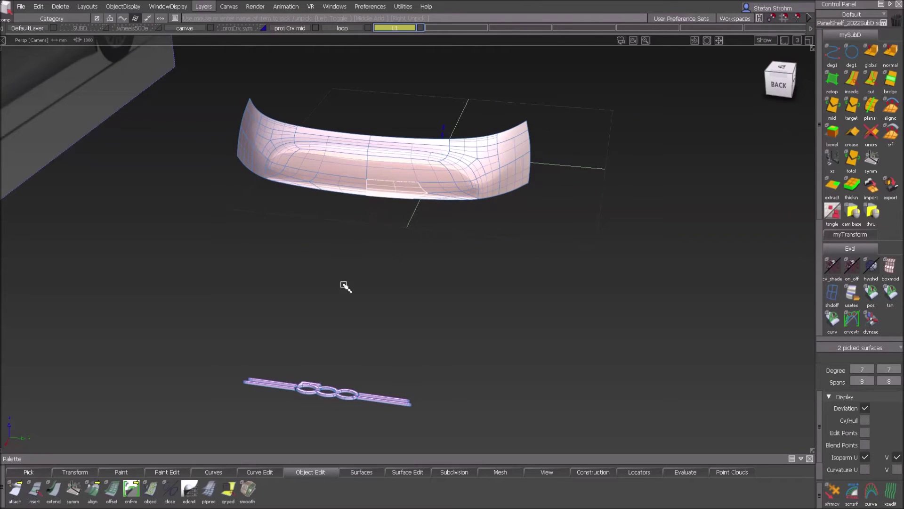
click(339, 250)
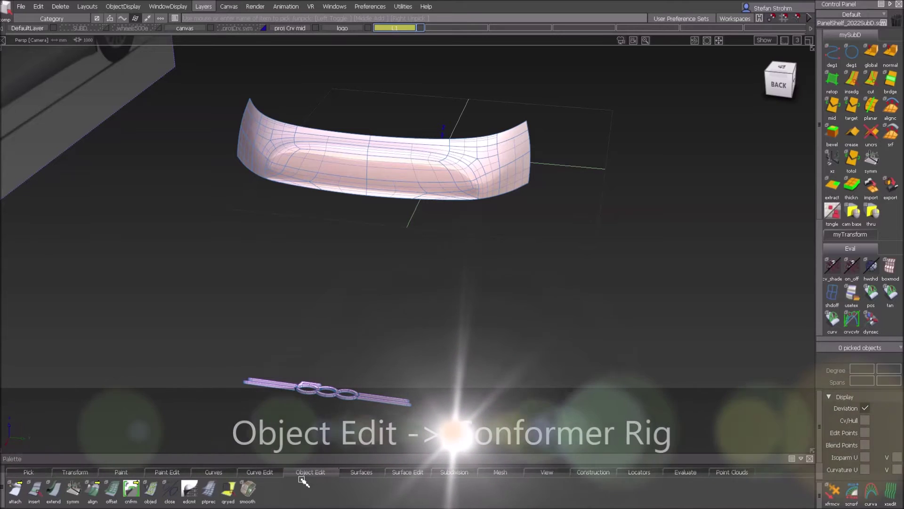
click(132, 491)
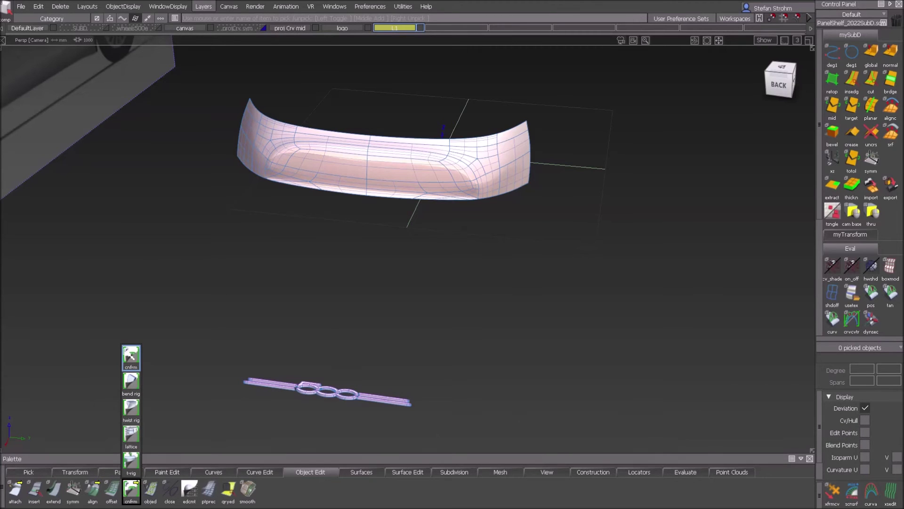
click(132, 353)
drag(224, 350, 292, 393)
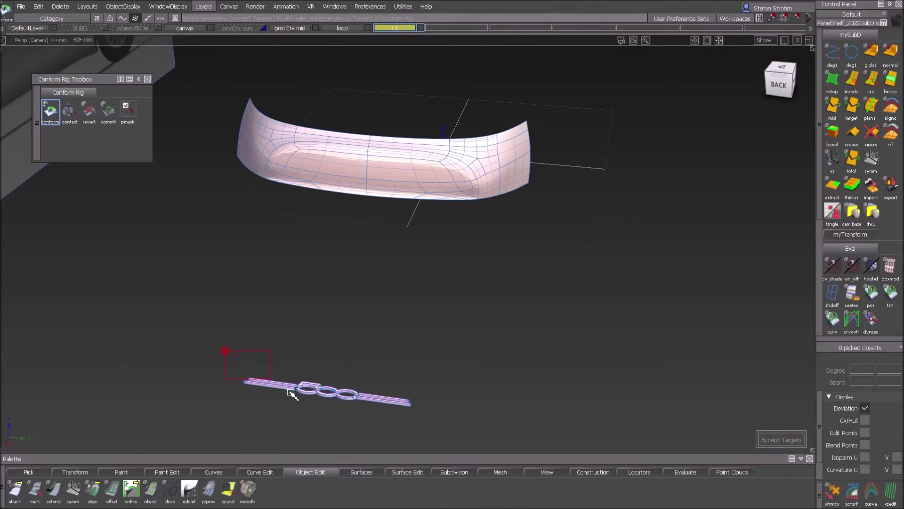
drag(425, 430, 425, 427)
click(790, 438)
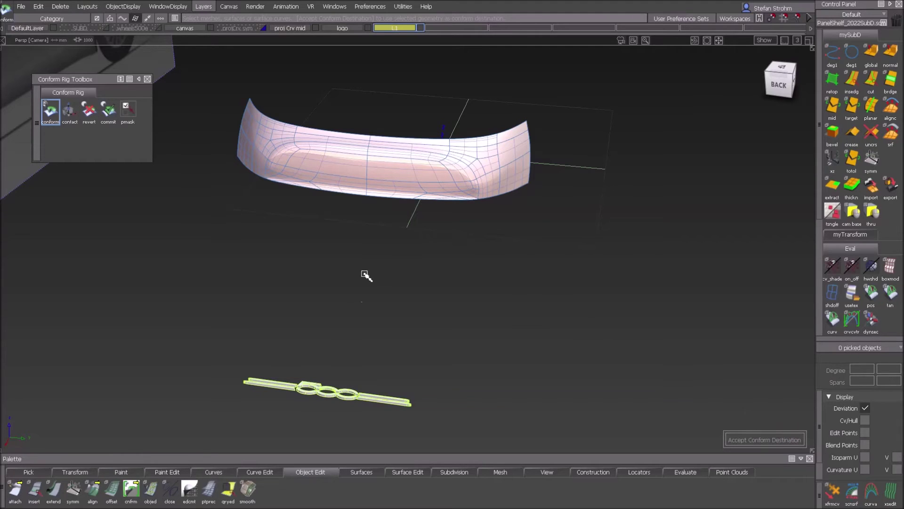
- Accept all copied nose surfaces as the conform destination and slide the emblem up along the nose to the centreline
drag(224, 88, 544, 210)
click(740, 443)
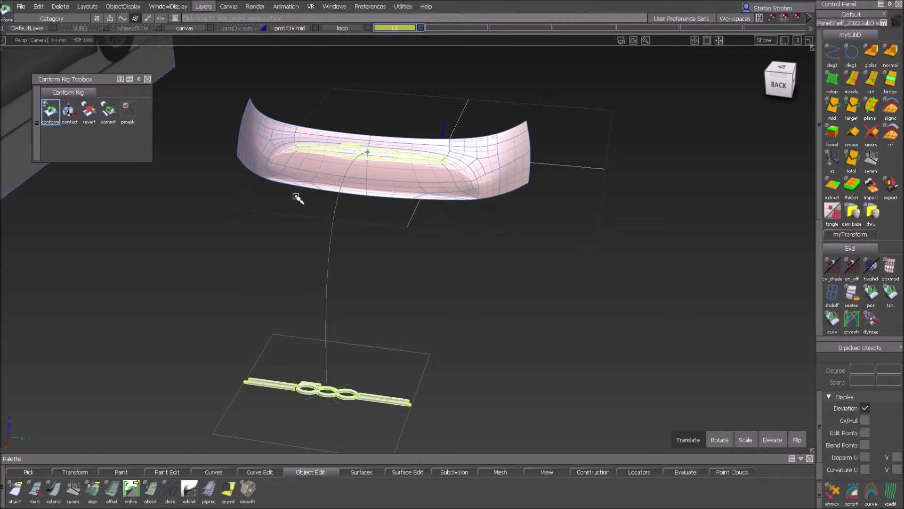
drag(396, 182, 405, 253)
alt+shift+right_drag(449, 308, 492, 295)
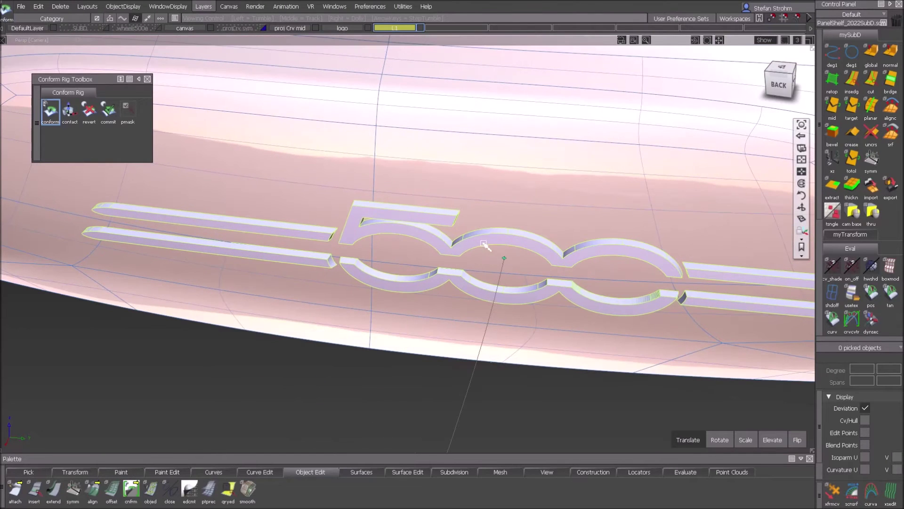
drag(504, 262, 381, 150)
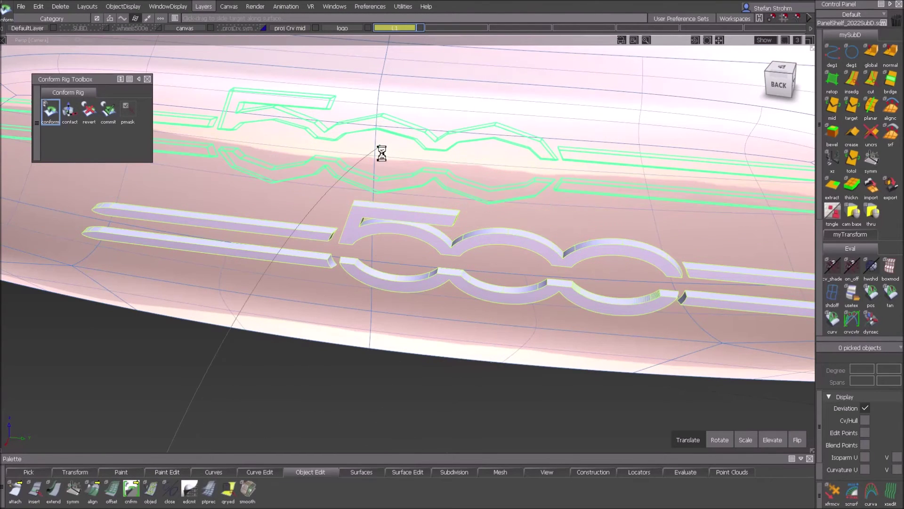
alt+shift+drag(437, 261, 198, 276)
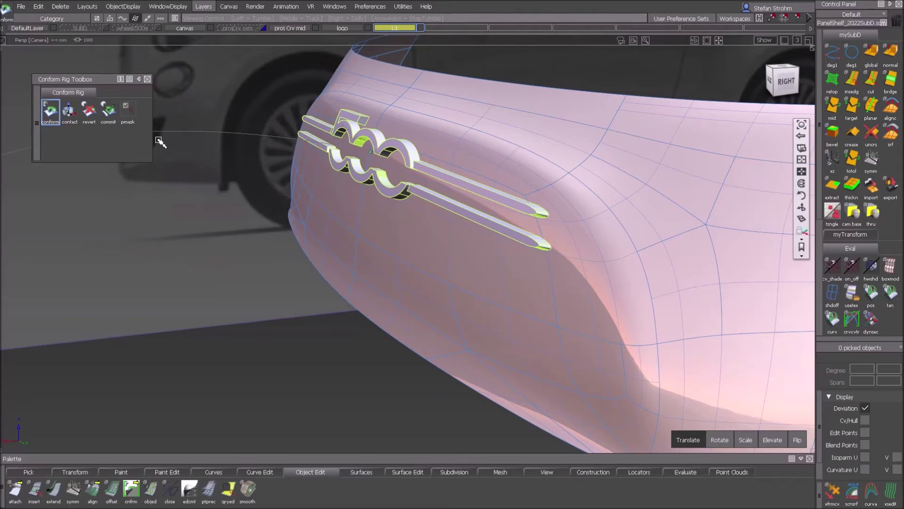
- Show the SUBD layer again and slide the conformed emblem slightly lower on the nose
click(106, 28)
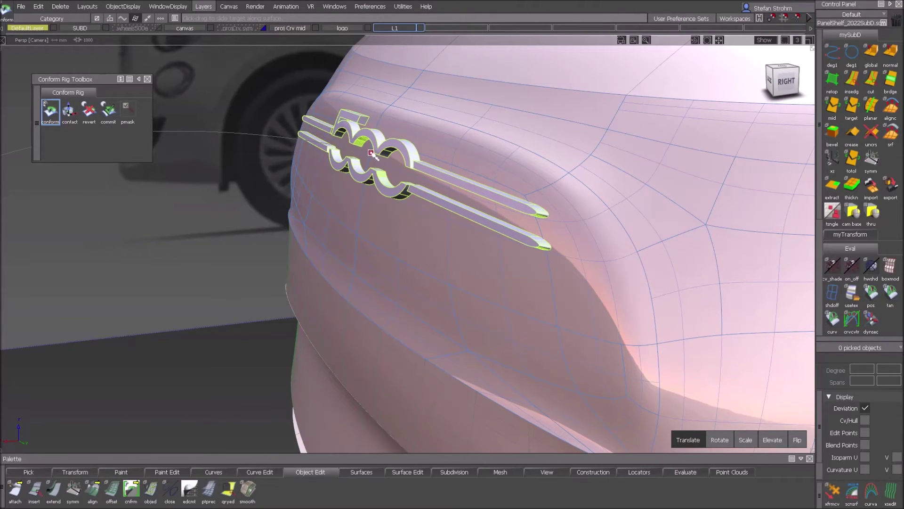
drag(372, 153, 372, 187)
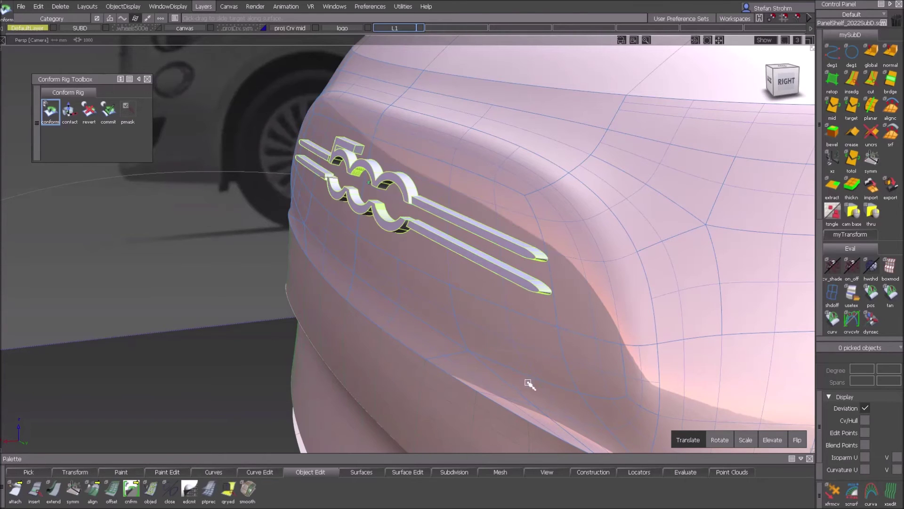
- Scale the conformed emblem down proportionally to about 0.79 and slide it onto the car's centreline
click(746, 440)
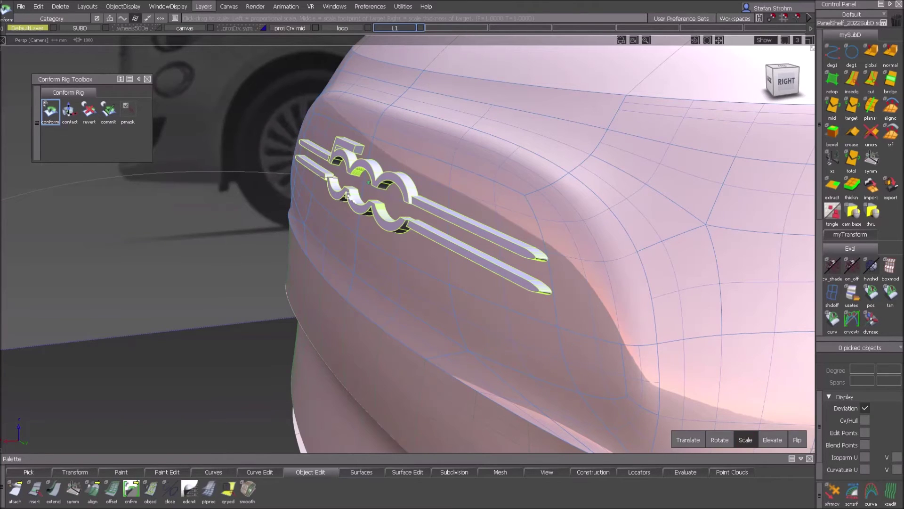
drag(370, 185, 362, 219)
alt+shift+drag(298, 262, 548, 256)
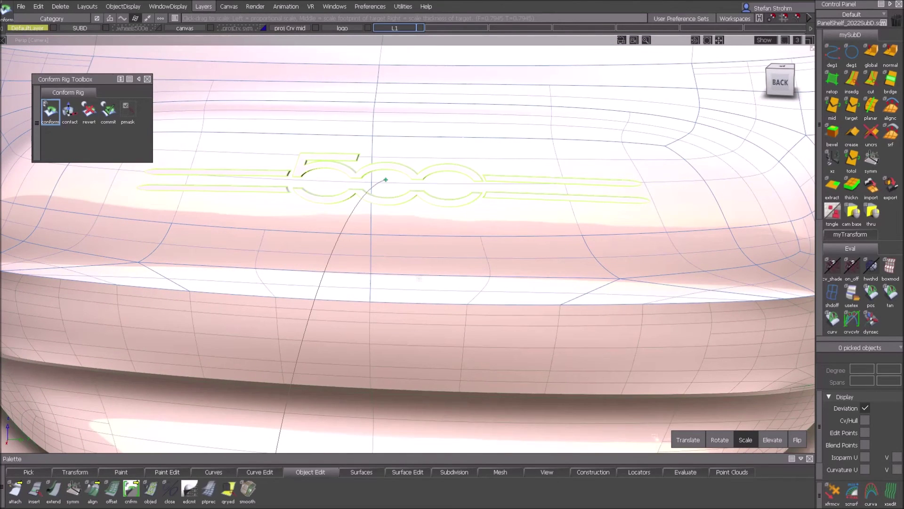
click(689, 440)
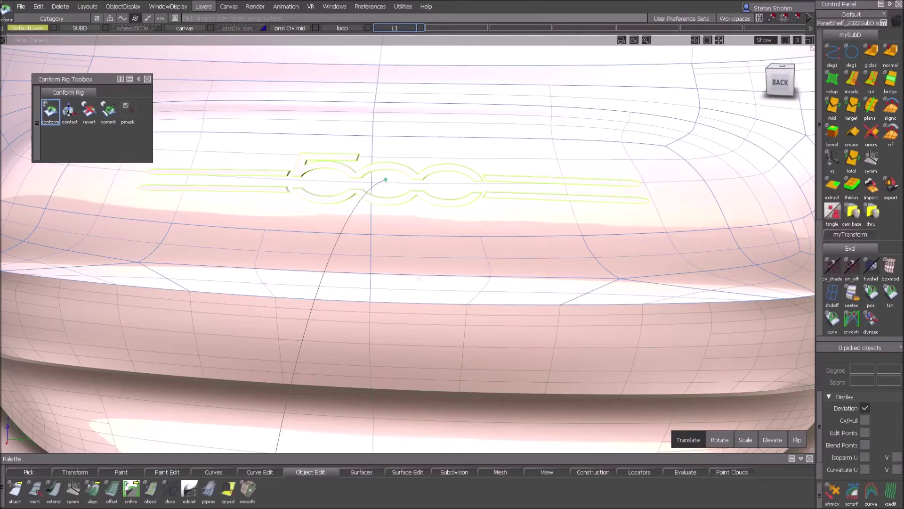
drag(385, 179, 410, 103)
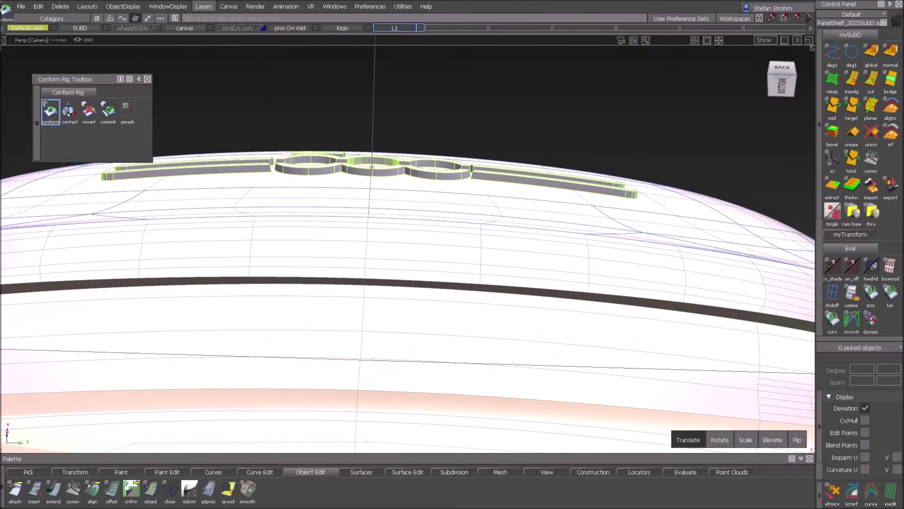
- Lower the emblem's elevation so that it sinks partly into the nose surface
click(771, 441)
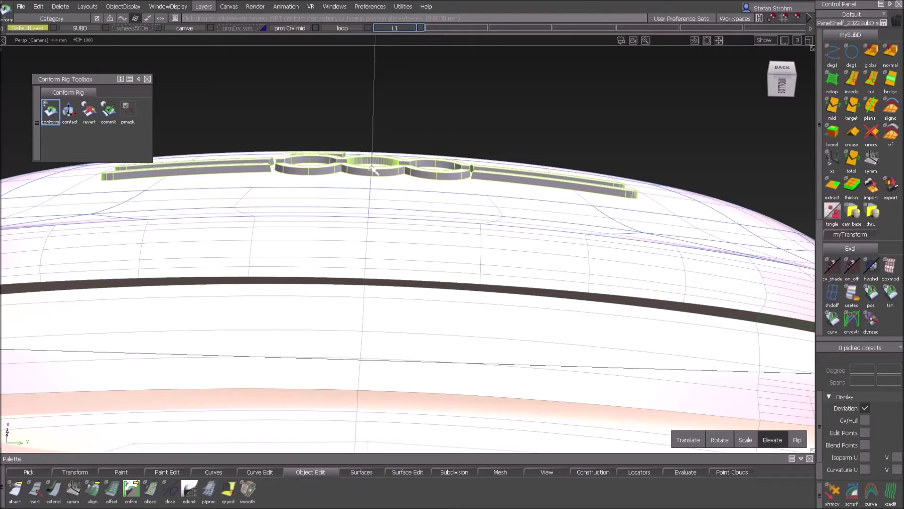
drag(371, 167, 348, 179)
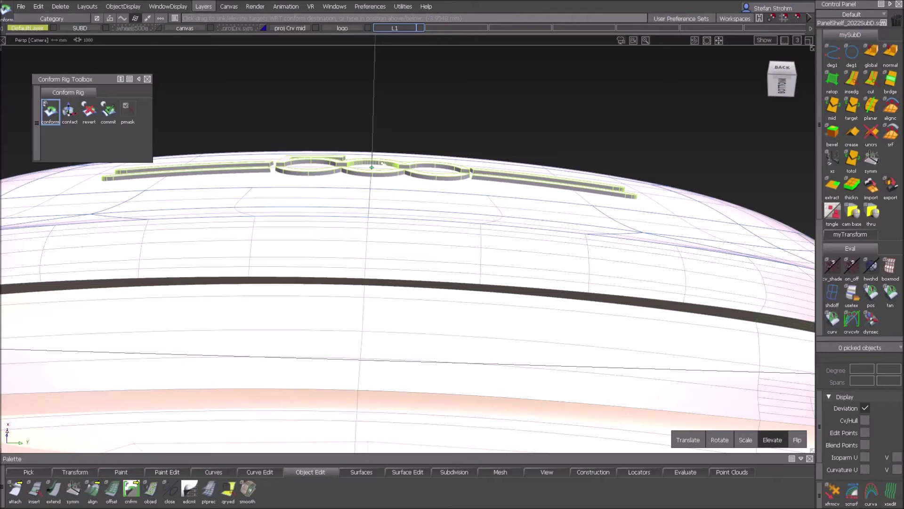
mouse_move(374, 164)
mouse_down()
mouse_move(577, 109)
mouse_move(555, 183)
mouse_up()
key(shift+alt)
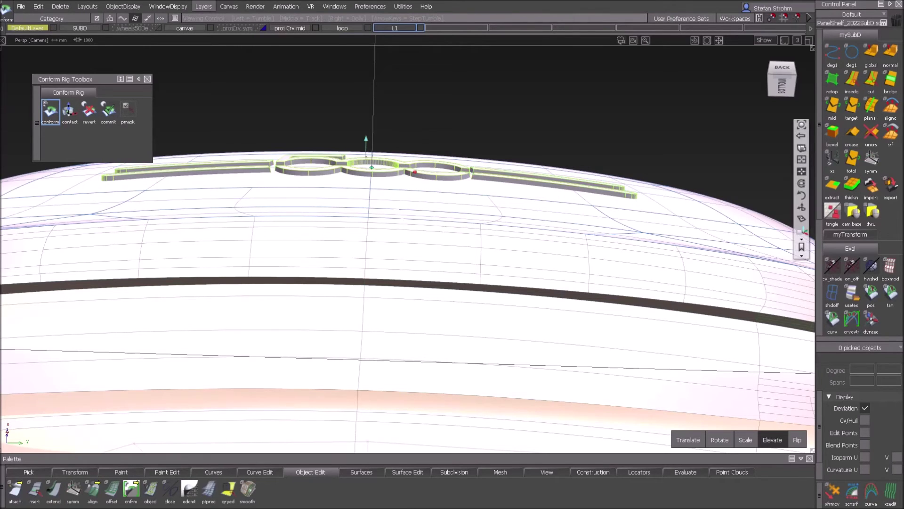
alt+shift+drag(470, 124, 266, 286)
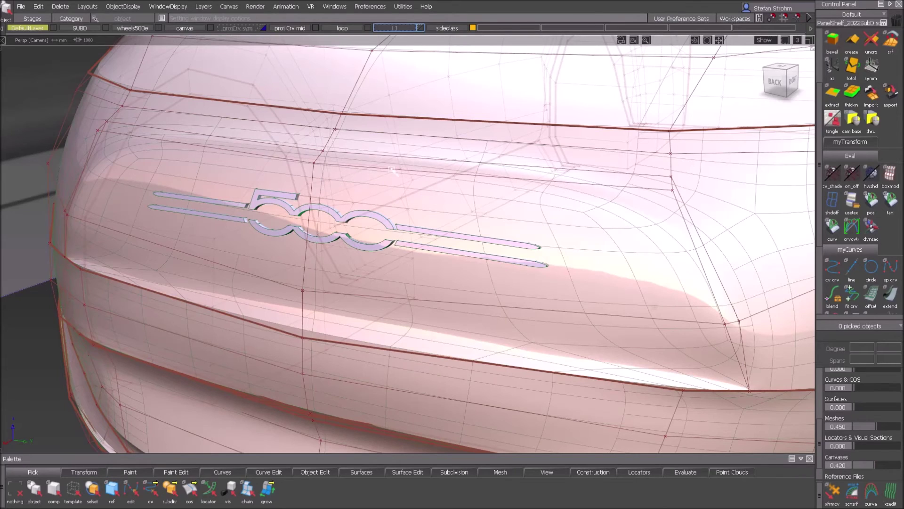
- Switch the active stage to FIAT500e_TTV04.wire and view the car's front from the side
alt+shift+right_drag(422, 162, 404, 212)
alt+shift+drag(404, 214, 355, 163)
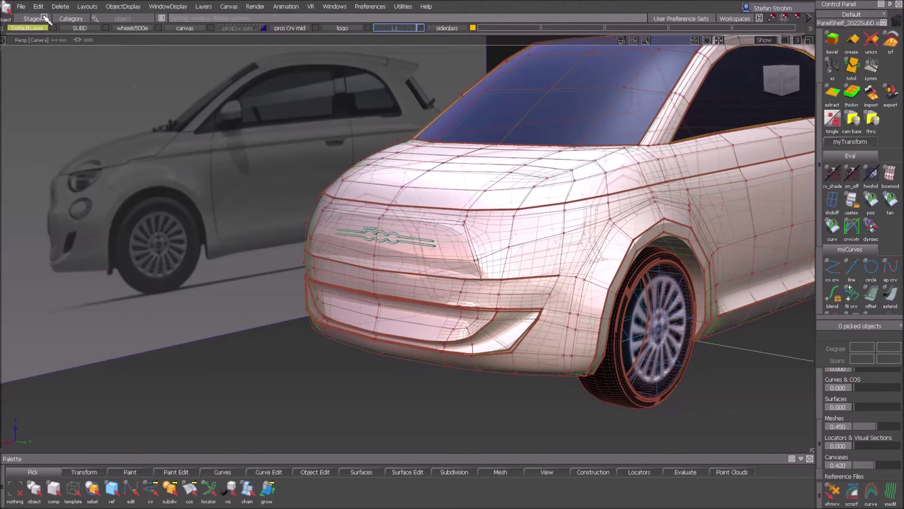
click(29, 20)
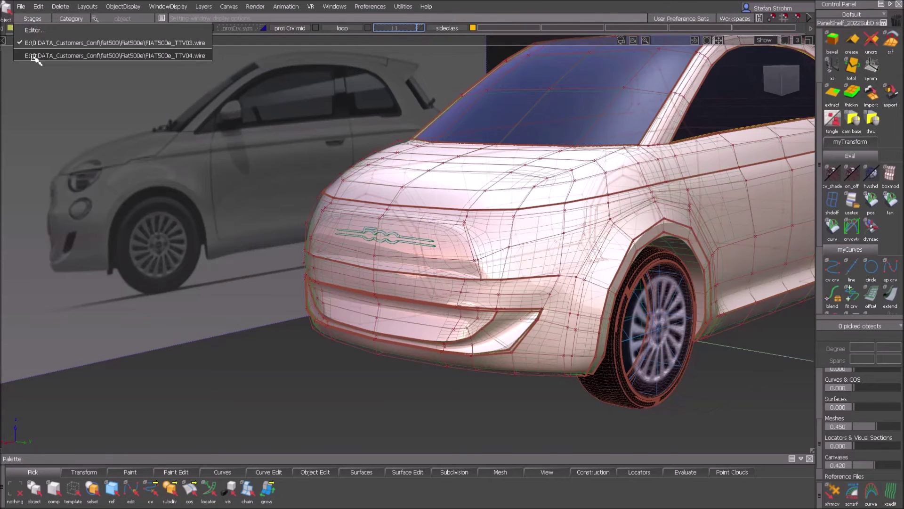
click(37, 57)
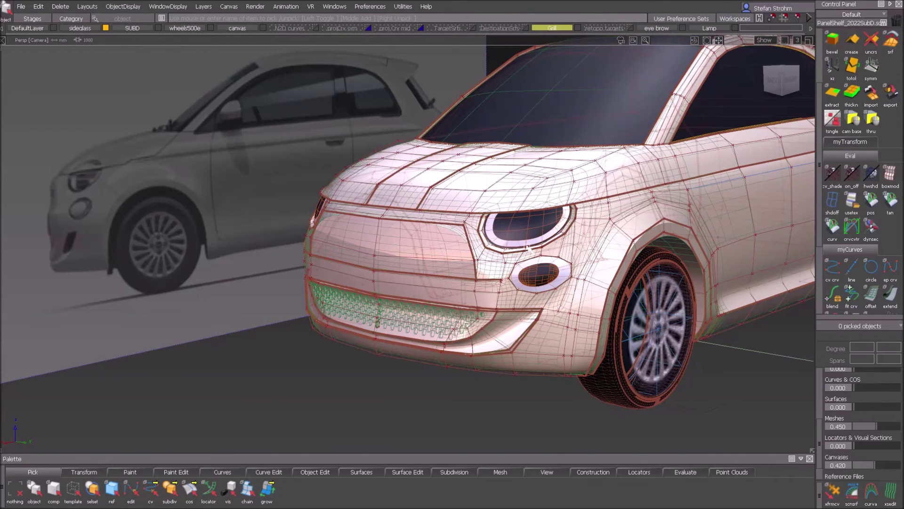
alt+shift+drag(527, 247, 494, 266)
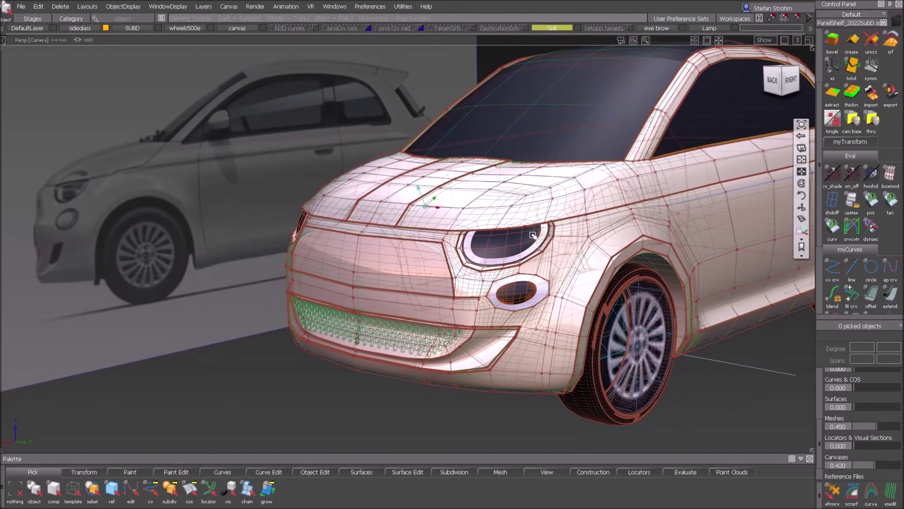
alt+shift+drag(468, 317, 415, 300)
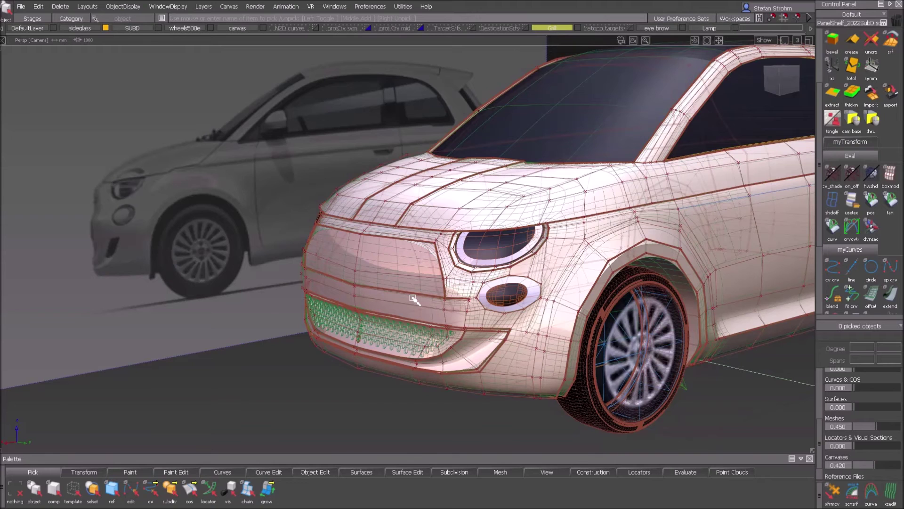
key(shift+alt)
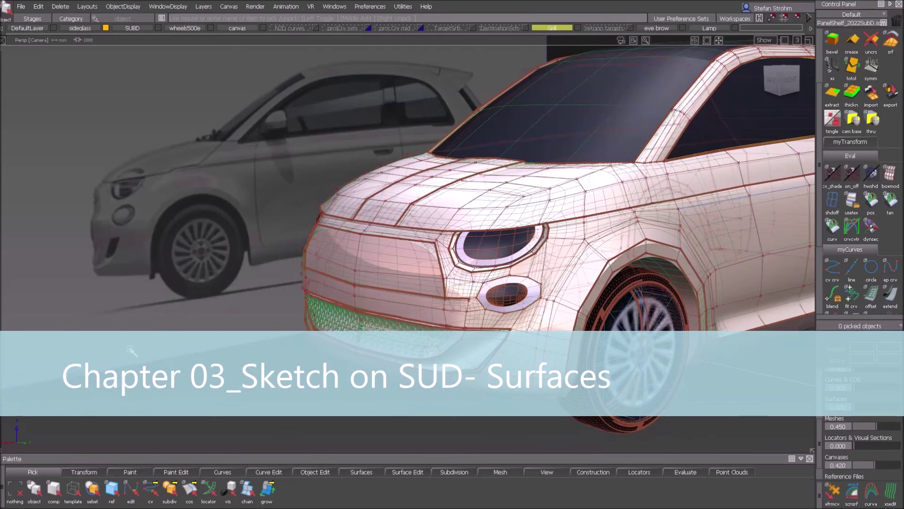
- Select the side-view canvas plane and set the canvases' transparency to 0
ctrl+shift+drag(126, 342, 126, 366)
click(141, 366)
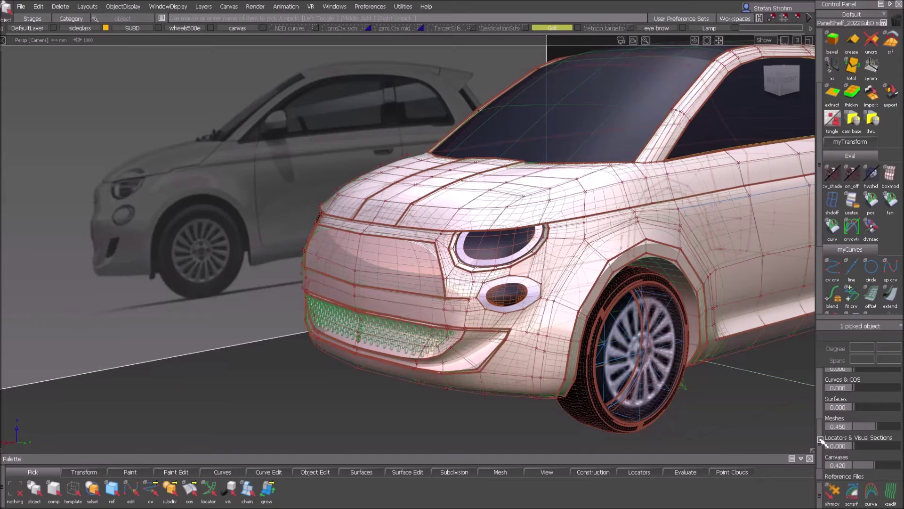
drag(821, 441, 827, 403)
scroll(828, 408, down, 2)
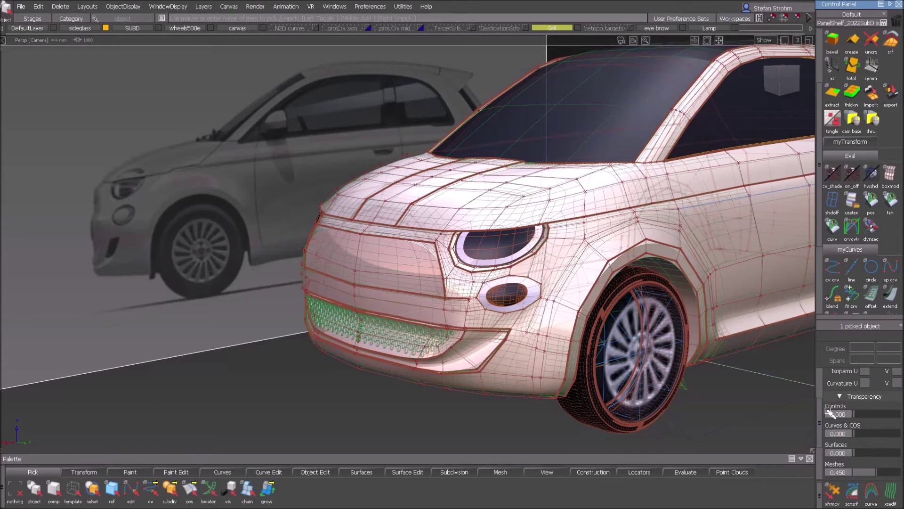
drag(821, 414, 818, 432)
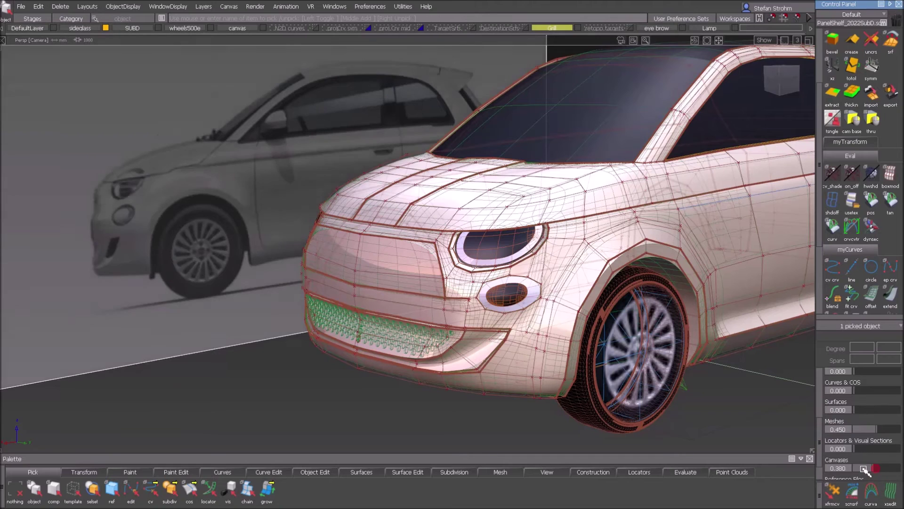
drag(870, 469, 836, 471)
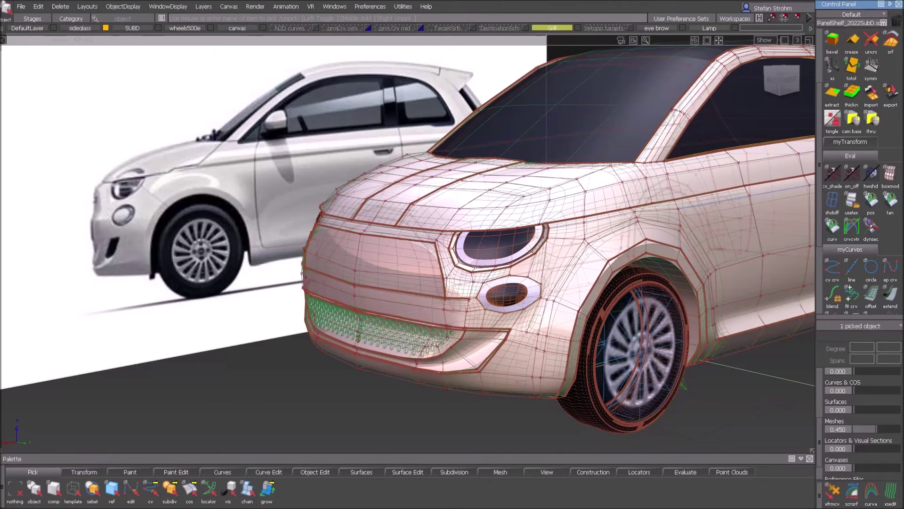
- Open the Canvas Layer Editor for the side-view sketch
click(335, 7)
mouse_move(389, 71)
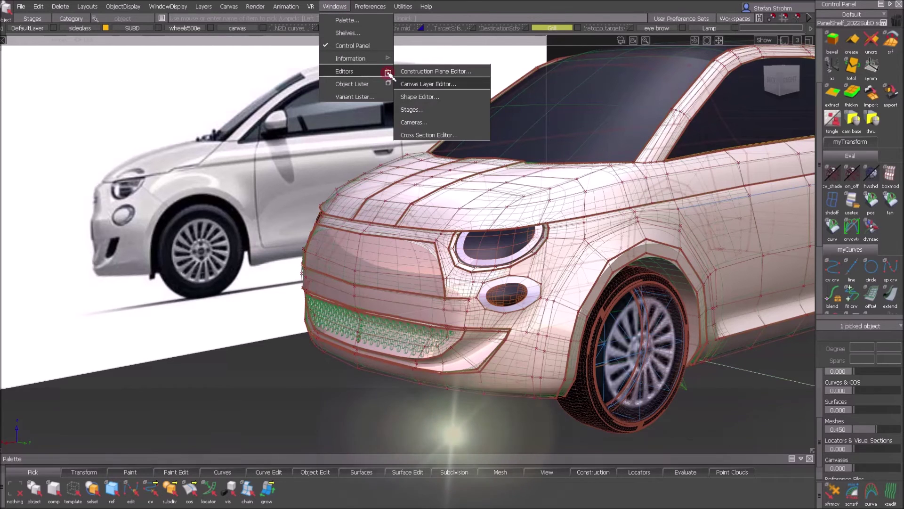
click(414, 81)
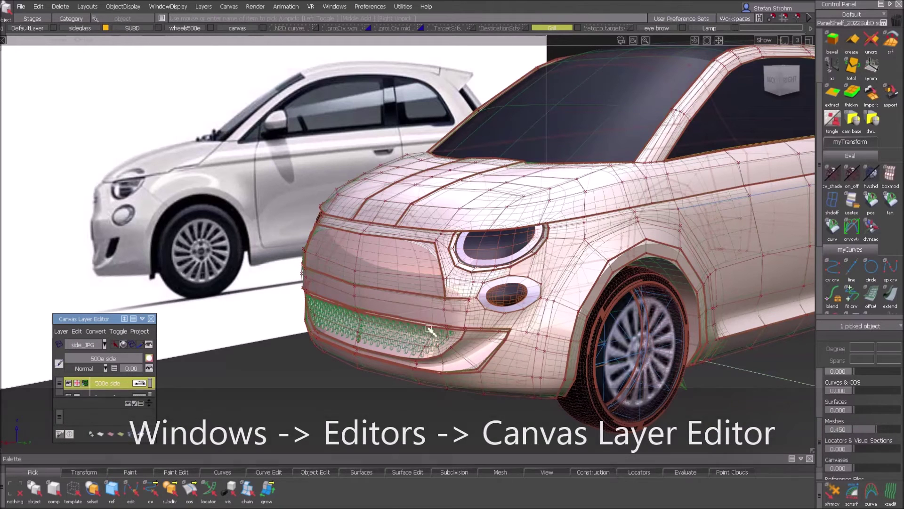
- Add the car body and front wheel rim to the selection and project the 500e side sketch onto them
ctrl+shift+drag(363, 416, 370, 435)
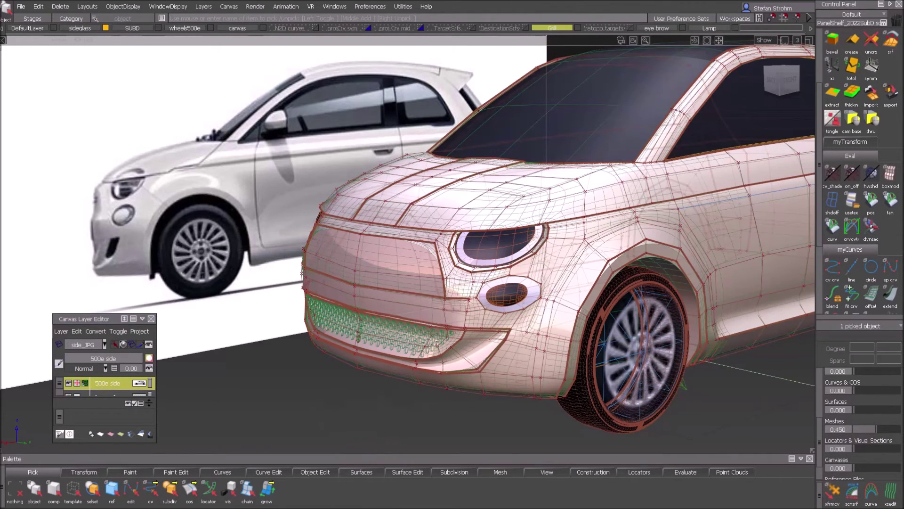
click(588, 254)
click(620, 350)
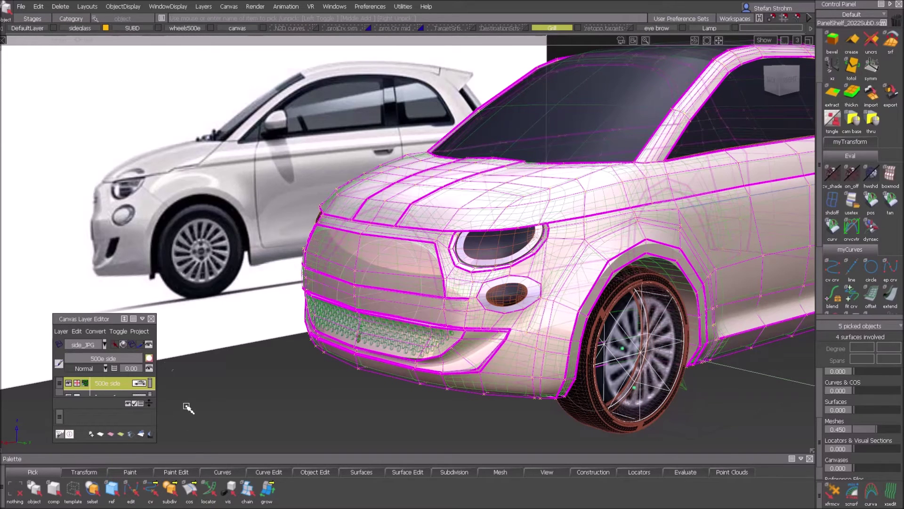
click(145, 332)
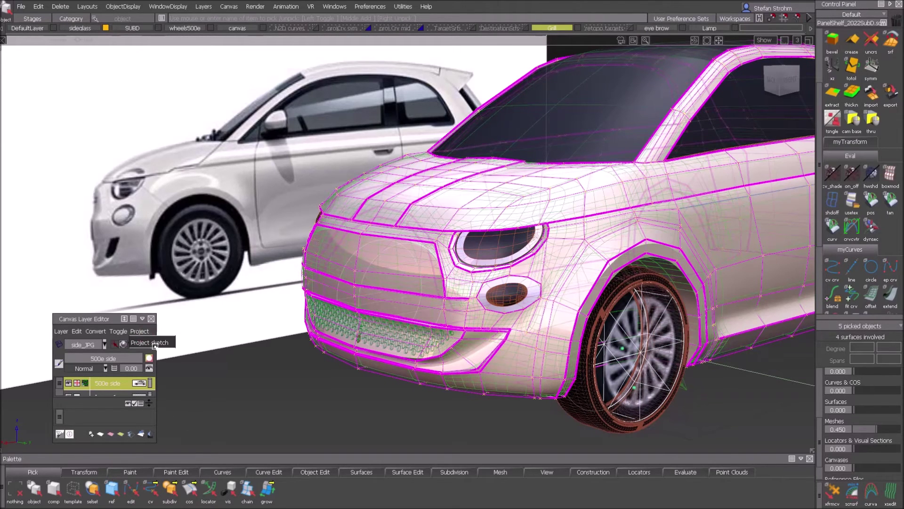
click(154, 345)
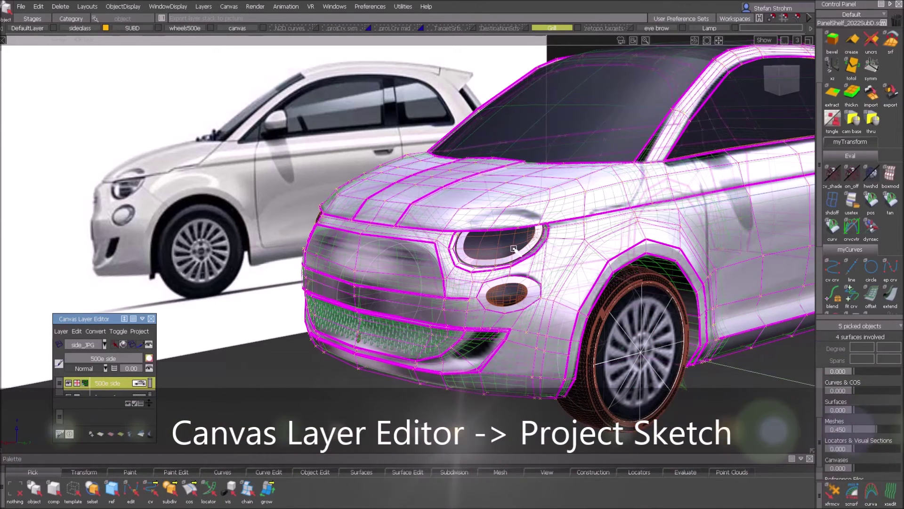
- Clear the selection and examine the sketch projected on the hood and front fender from above
click(286, 391)
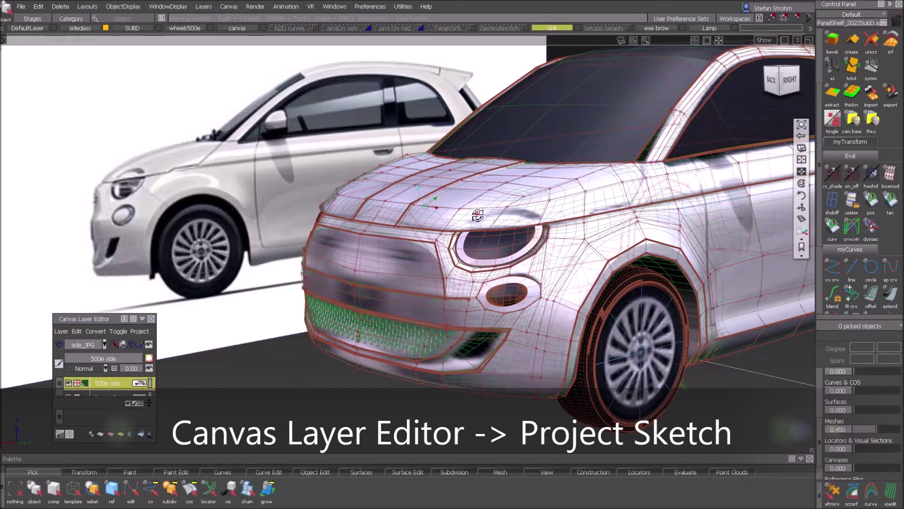
alt+shift+drag(470, 230, 500, 211)
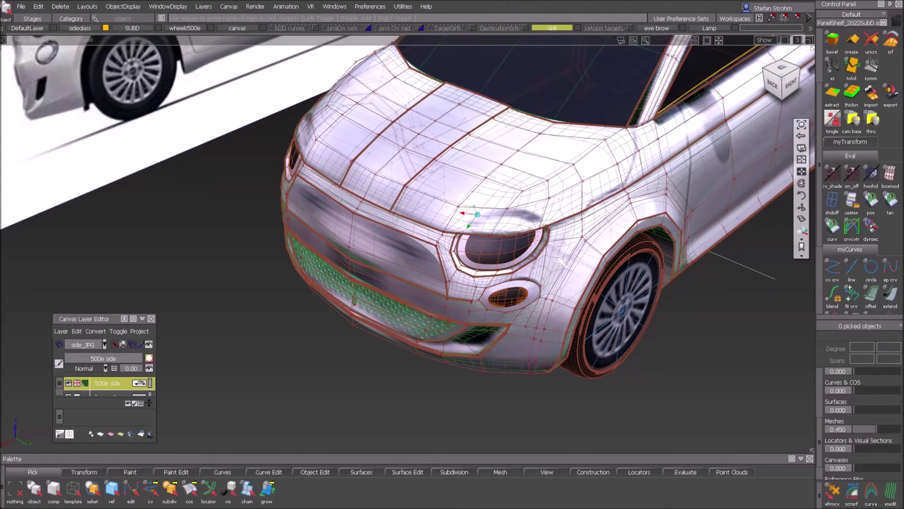
key(shift+alt)
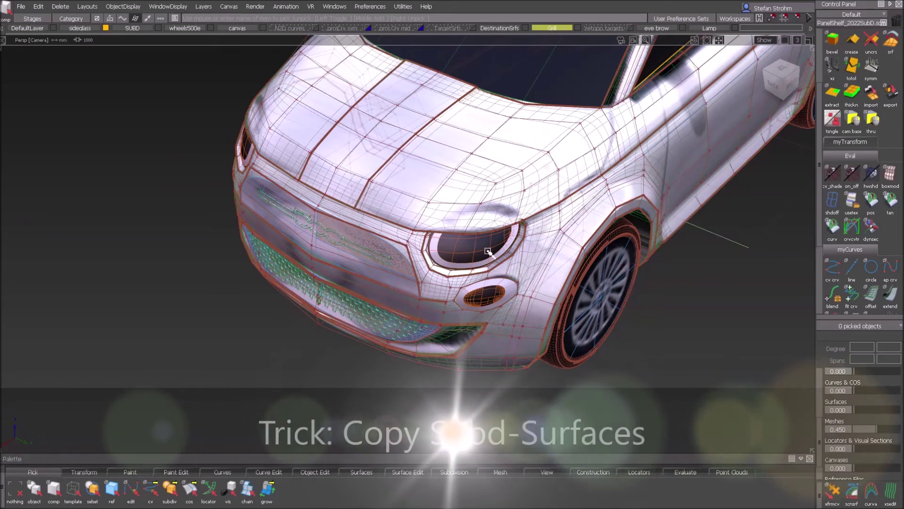
- Pick the subdivision surfaces of the hood area above the headlight from the side, then copy and paste them
alt+shift+drag(484, 238, 260, 193)
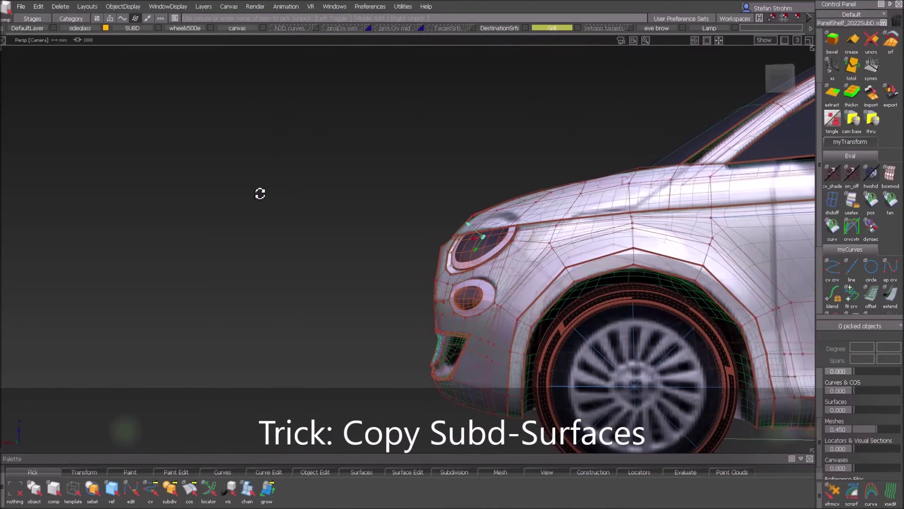
ctrl+shift+click(344, 181)
ctrl+shift+drag(343, 180, 332, 185)
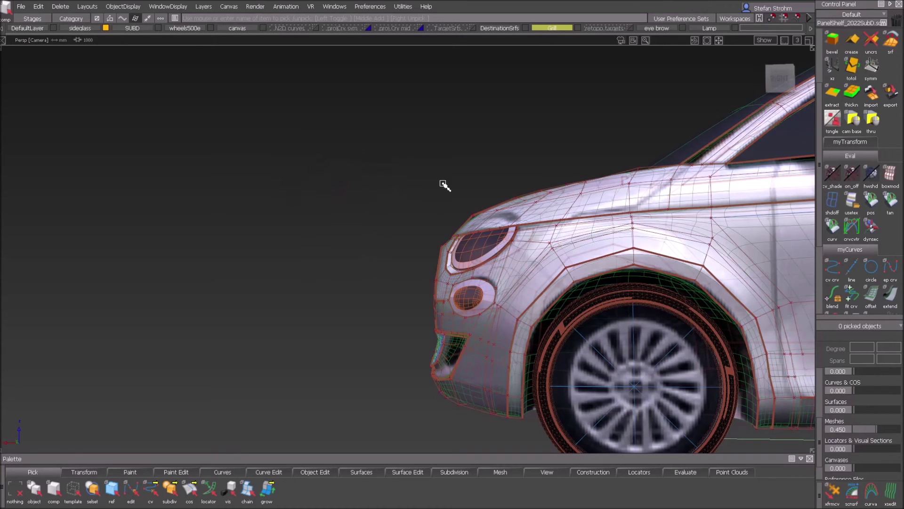
drag(415, 158, 501, 222)
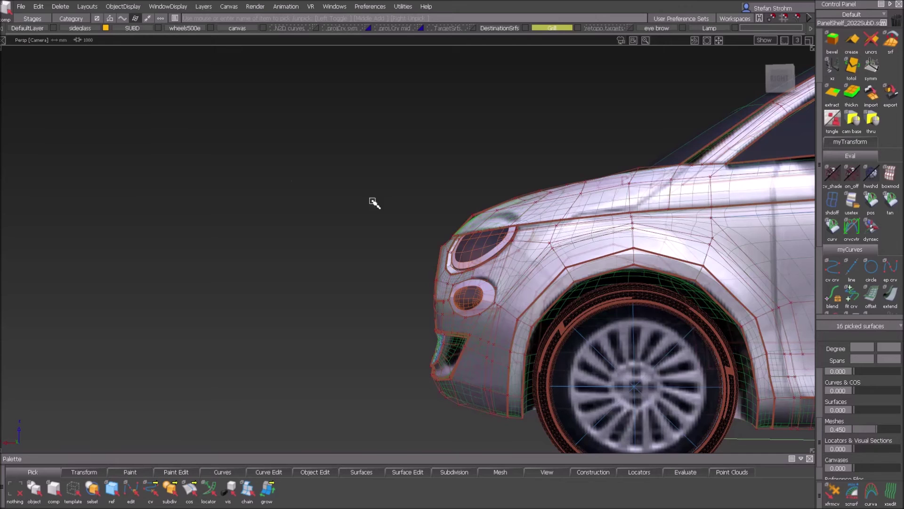
click(38, 7)
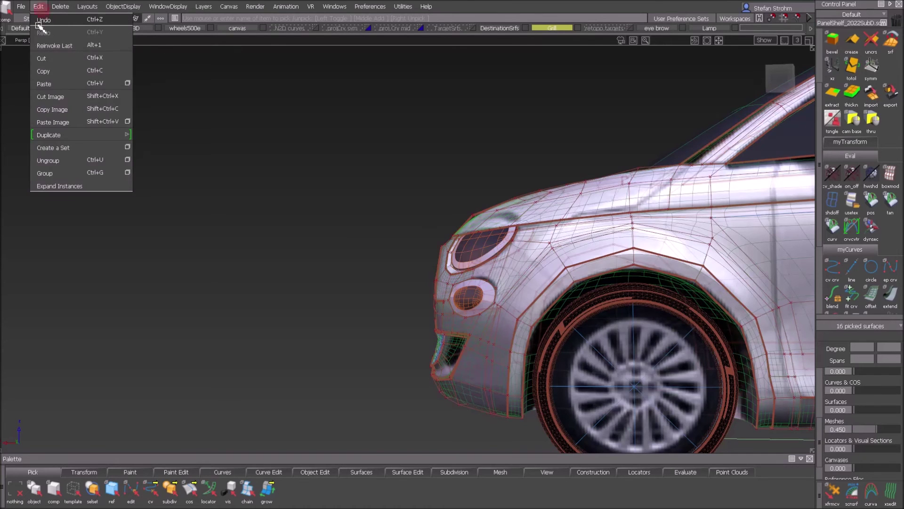
click(42, 73)
click(38, 7)
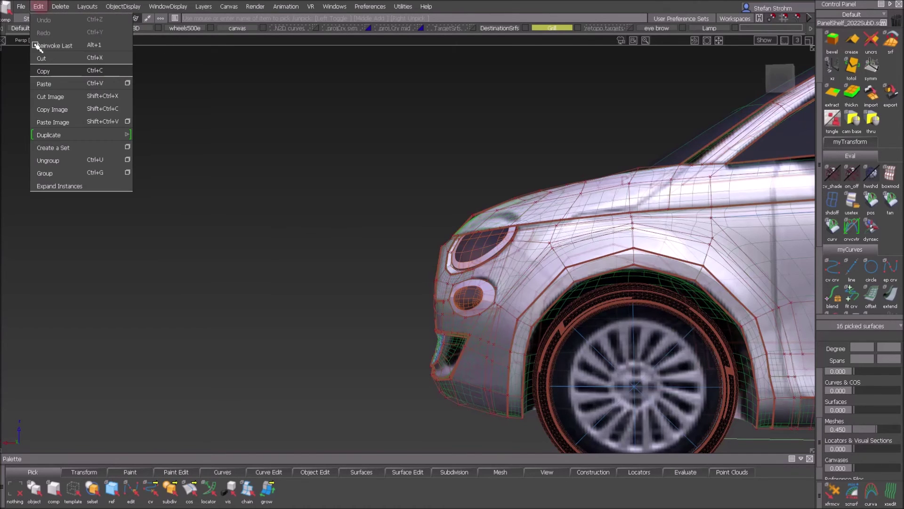
click(44, 84)
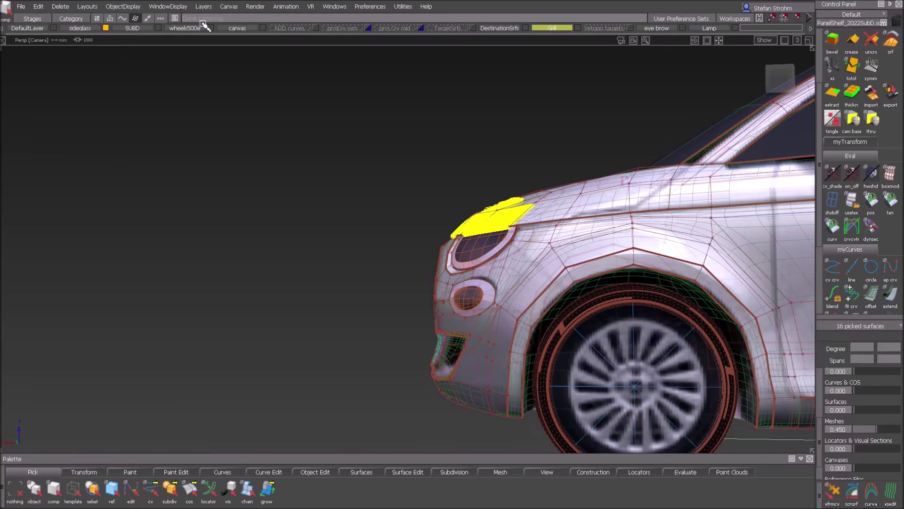
- Create a new layer and assign the pasted hood surfaces to it
click(203, 6)
click(211, 33)
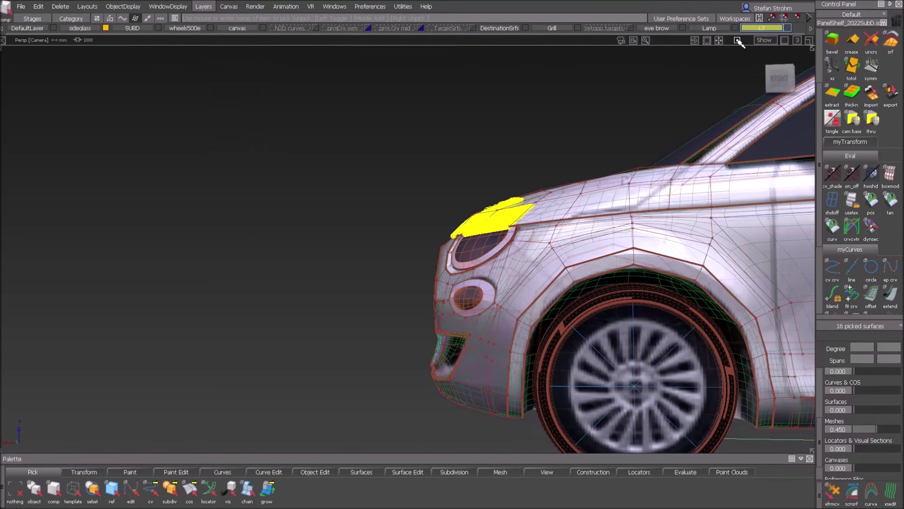
right_click(760, 29)
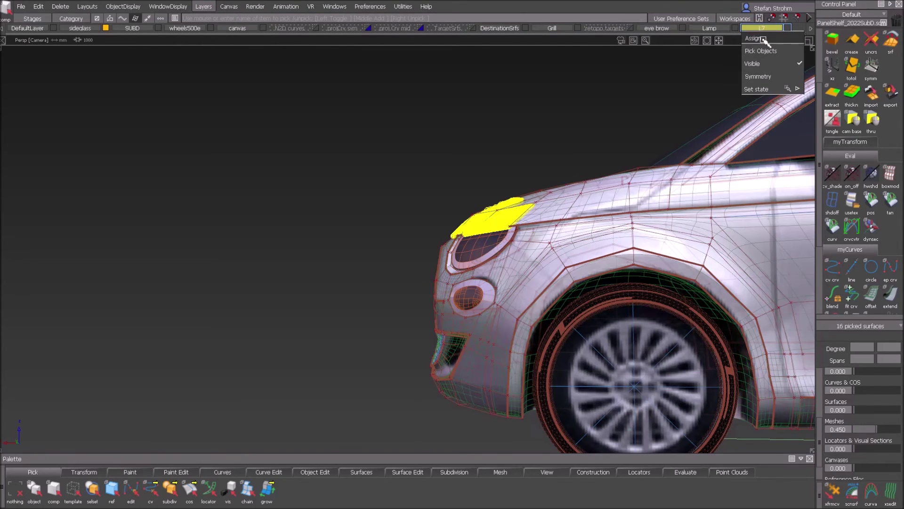
click(754, 38)
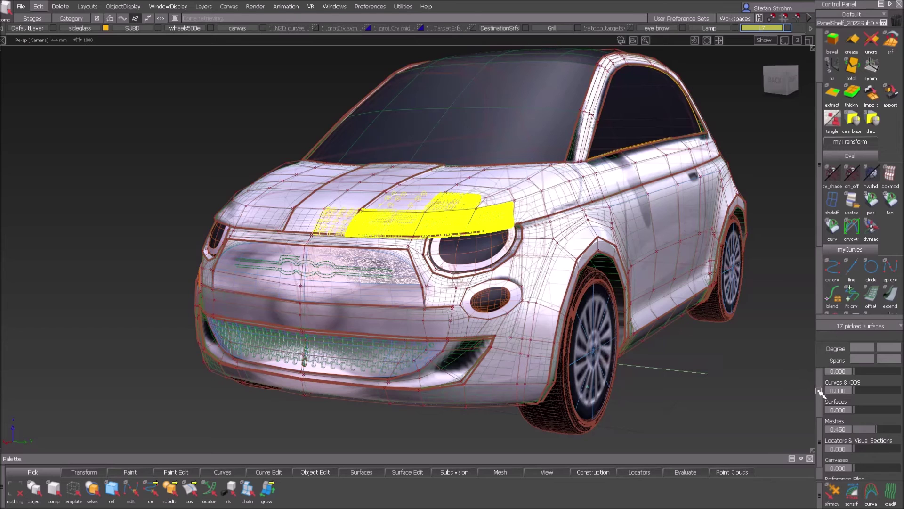
- Turn off the CV/hull display of the pasted hood surfaces and clear the selection
scroll(819, 392, up, 3)
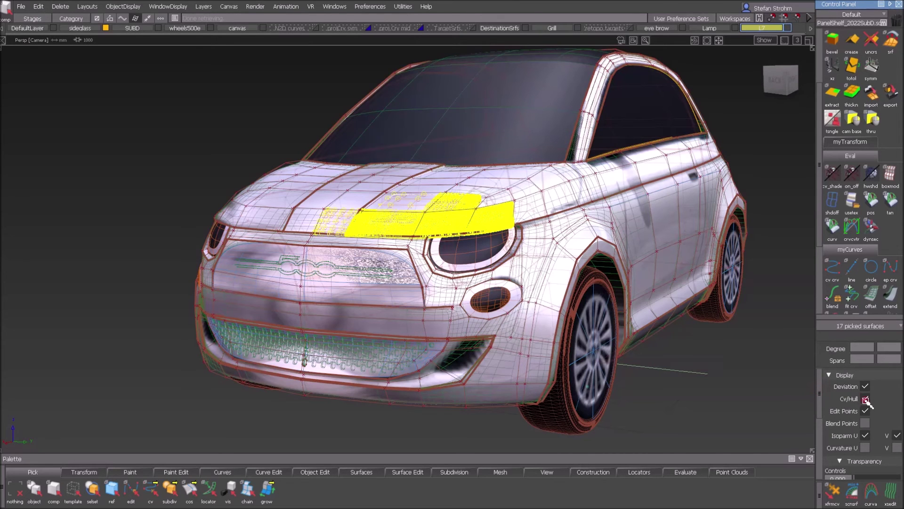
click(865, 400)
ctrl+shift+drag(615, 382, 617, 191)
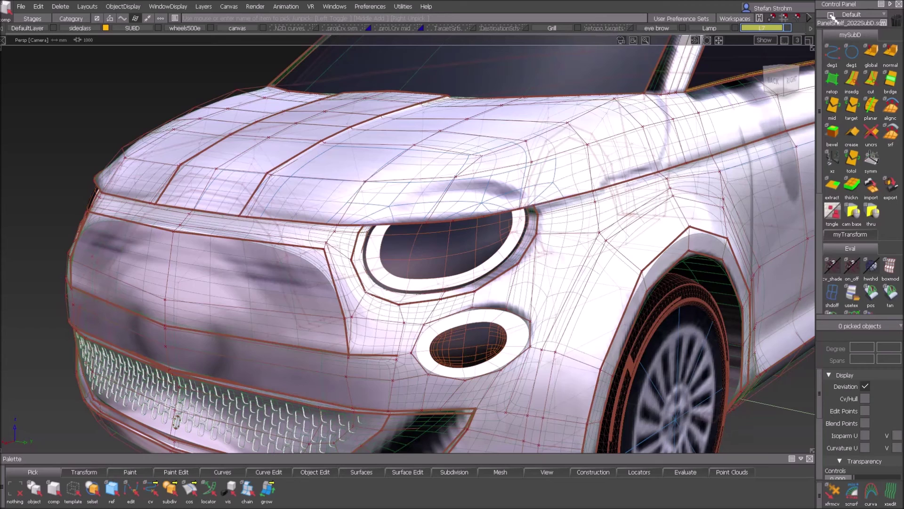
- Set the default shader's RGB color to a brownish orange with hue 37, saturation 0.46 and luminance 0.33
click(837, 15)
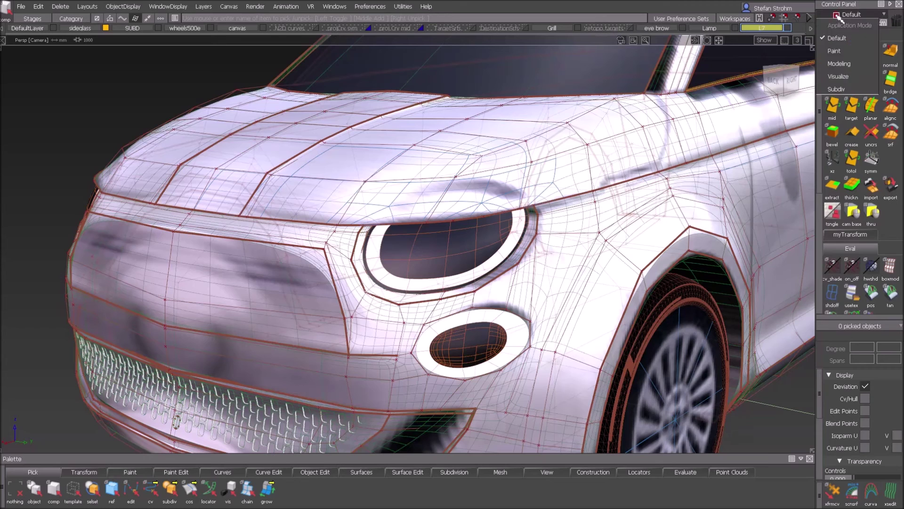
click(838, 76)
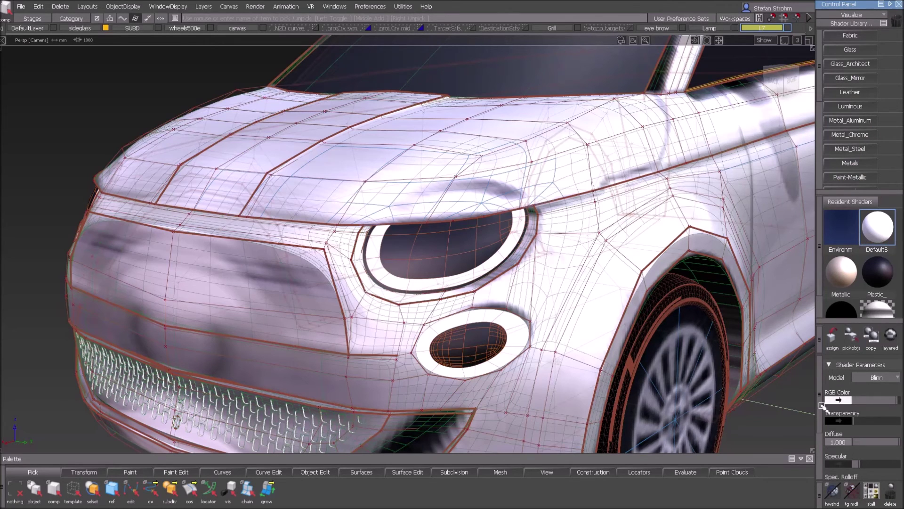
click(833, 400)
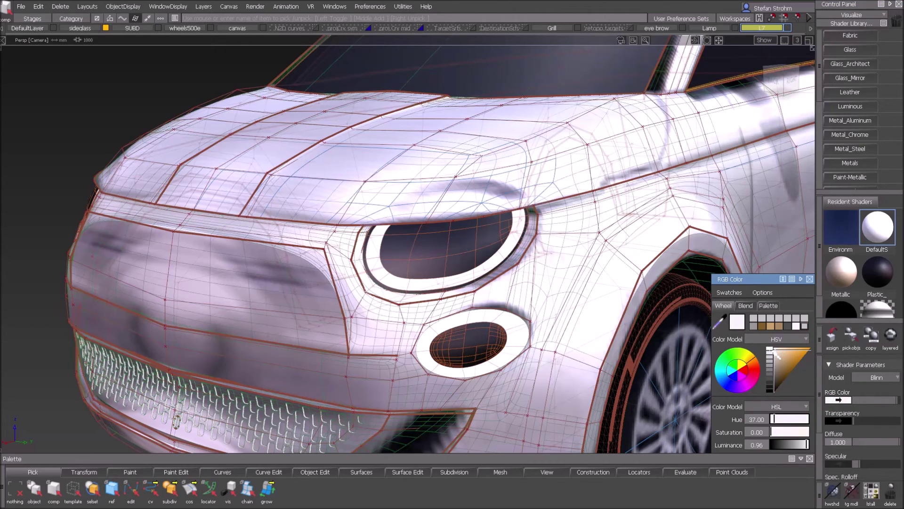
drag(776, 352, 786, 373)
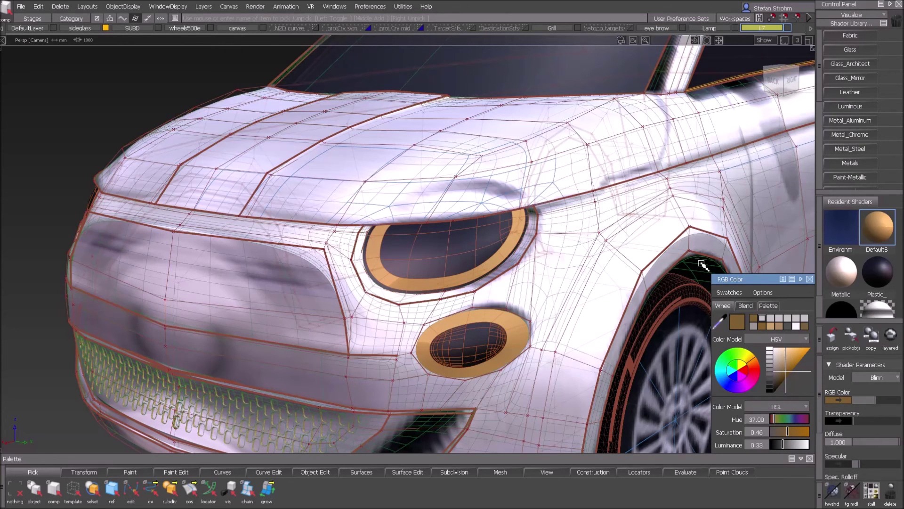
click(810, 280)
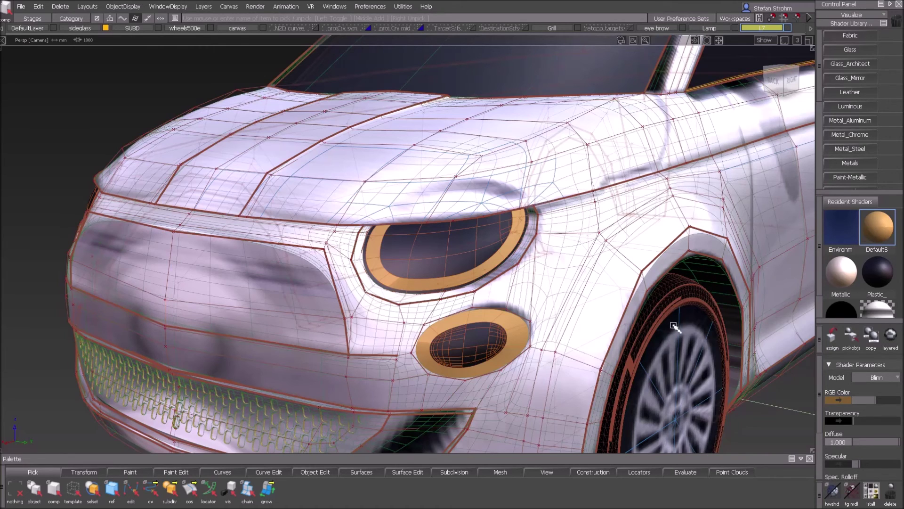
- Hide the wheels500e and SUBD layers to isolate the copied hood surfaces around the headlight
alt+shift+drag(433, 208, 512, 221)
alt+shift+right_drag(512, 222, 527, 218)
alt+shift+middle_drag(527, 217, 533, 232)
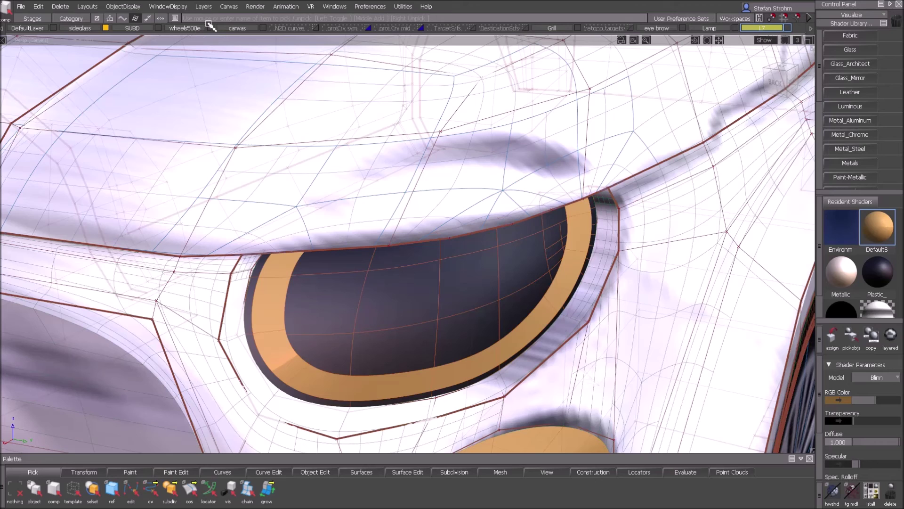
click(192, 29)
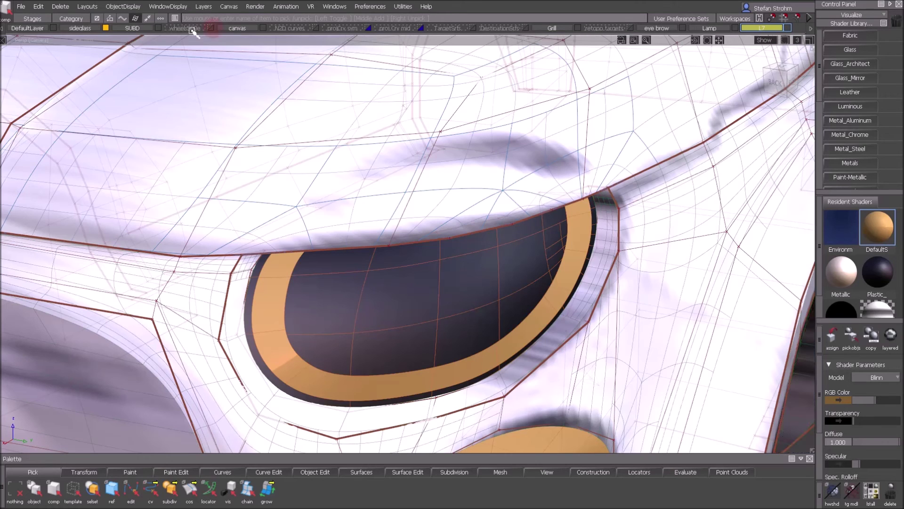
click(158, 29)
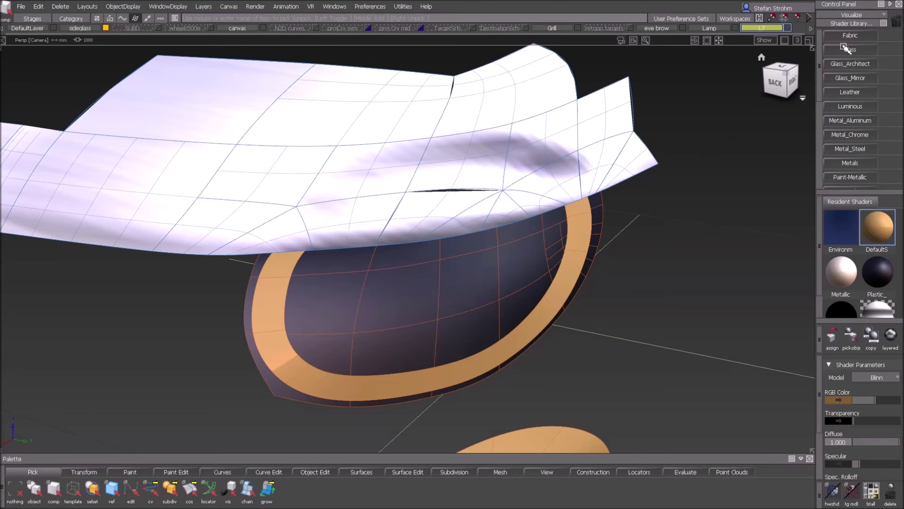
- Start the Retopology tool and accept the copied hood surfaces above the headlight as its projection targets
click(832, 15)
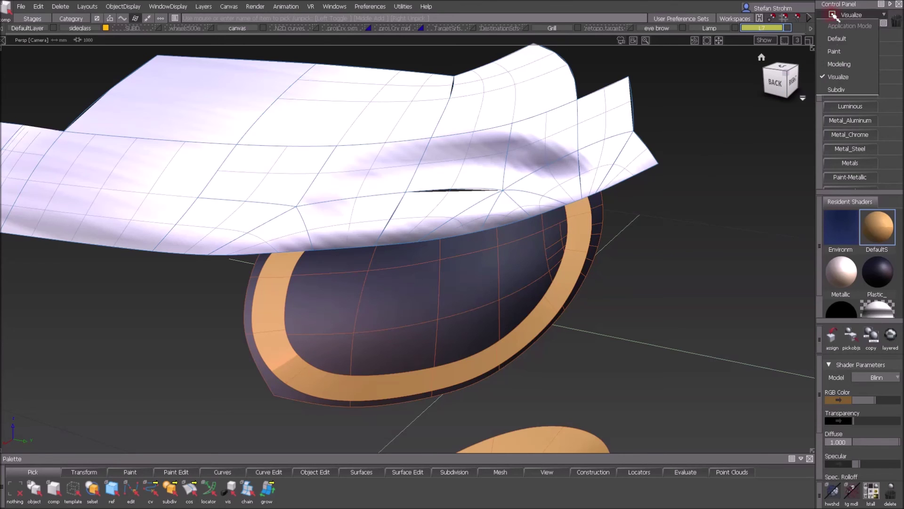
click(831, 44)
click(829, 81)
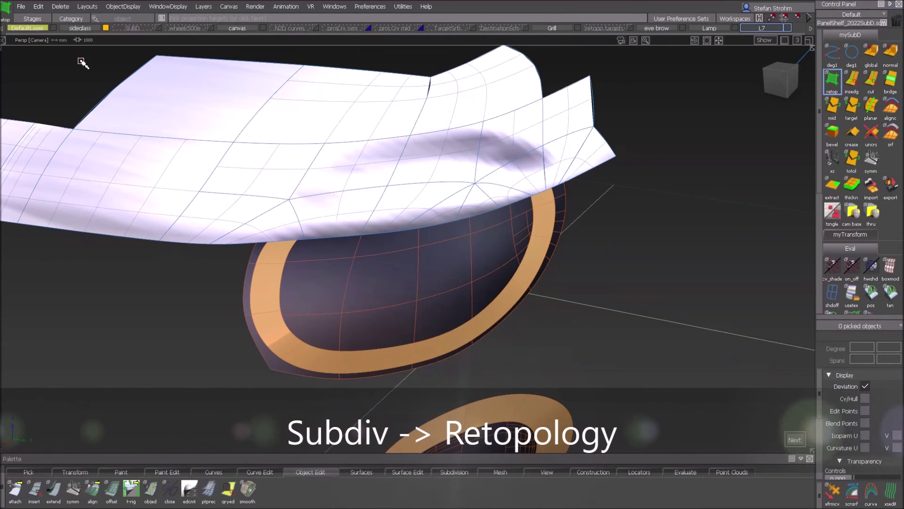
drag(80, 59, 568, 180)
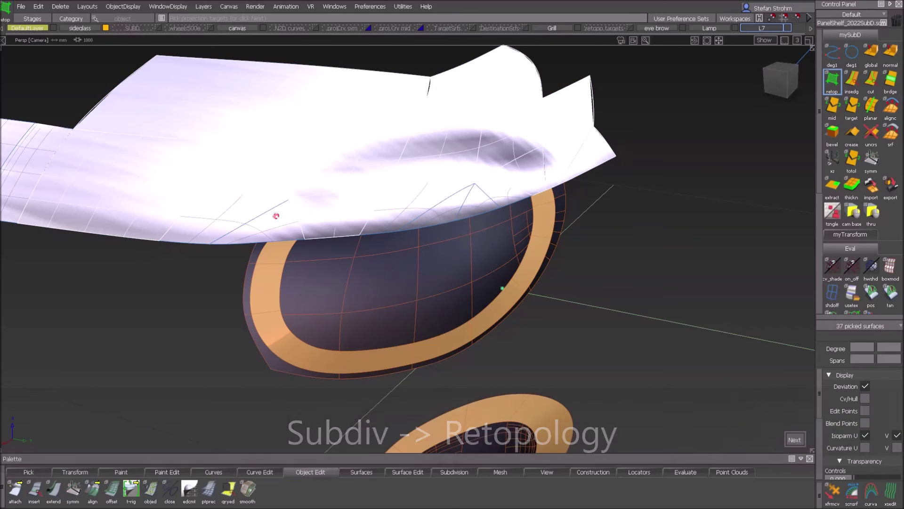
click(276, 215)
click(413, 194)
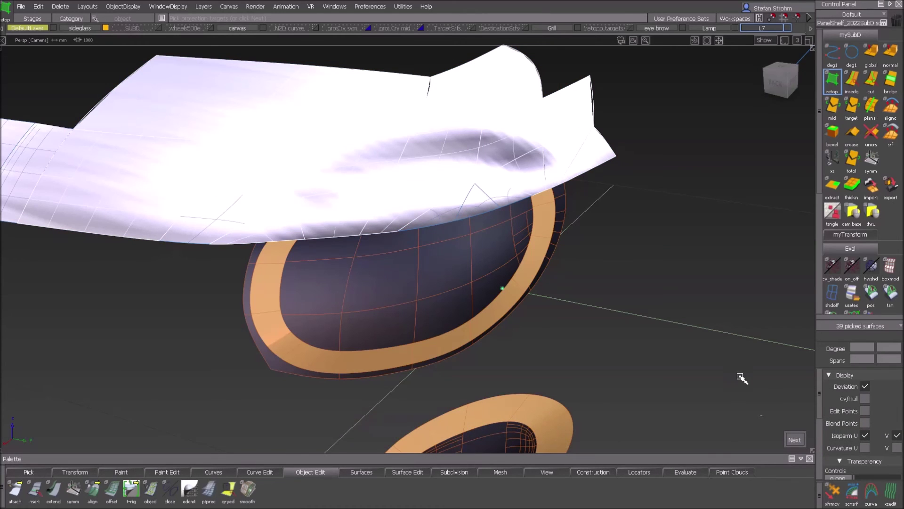
click(794, 439)
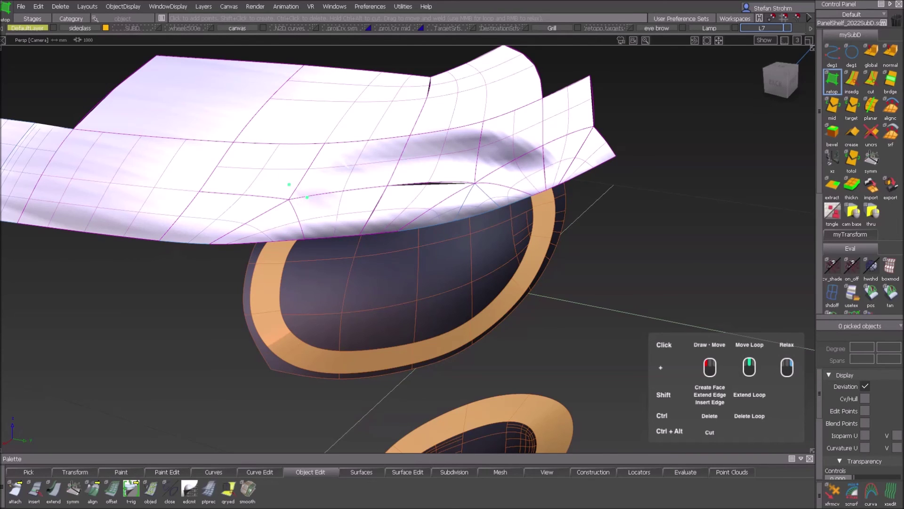
- Draw the first retopology faces along the inner part of the sketched eyebrow above the headlight and extend the strip by one face
click(343, 155)
click(352, 171)
click(404, 139)
click(410, 160)
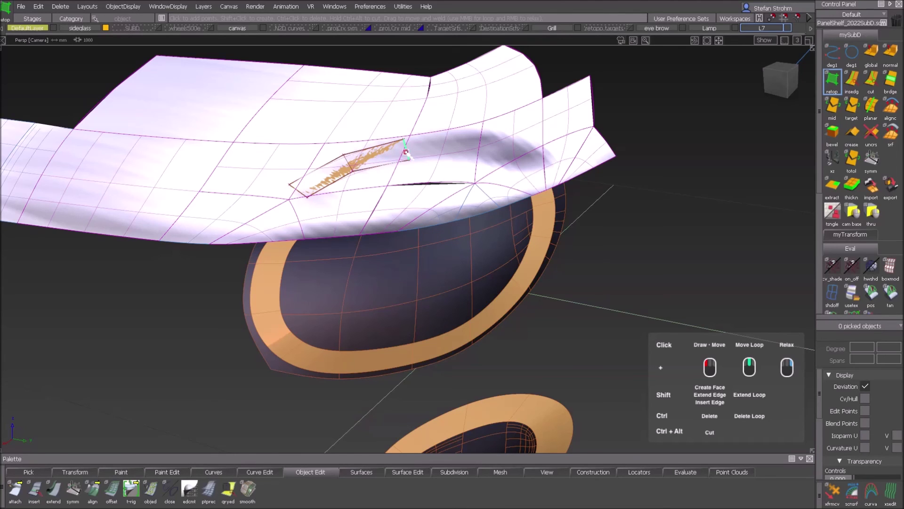
shift+drag(406, 152, 467, 131)
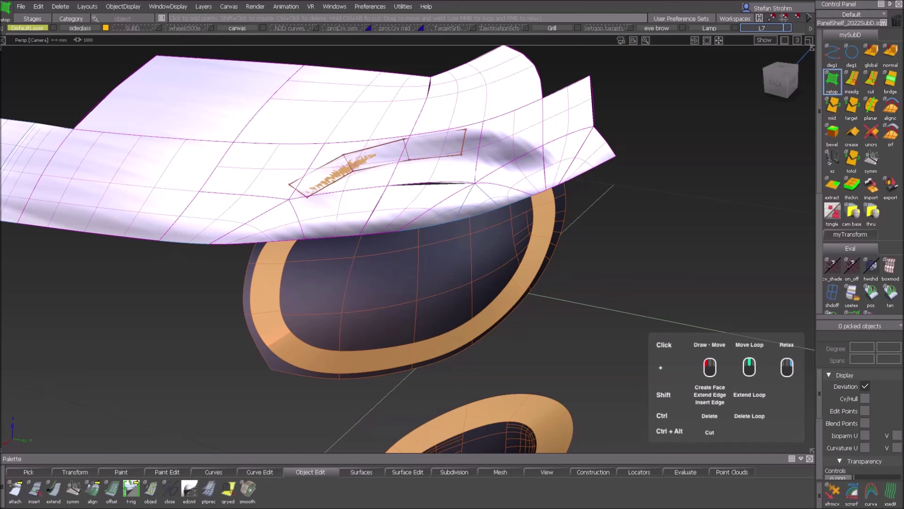
- Extend the eyebrow strip by two more faces around the outer curve of the sketched shape
alt+shift+drag(466, 175, 333, 173)
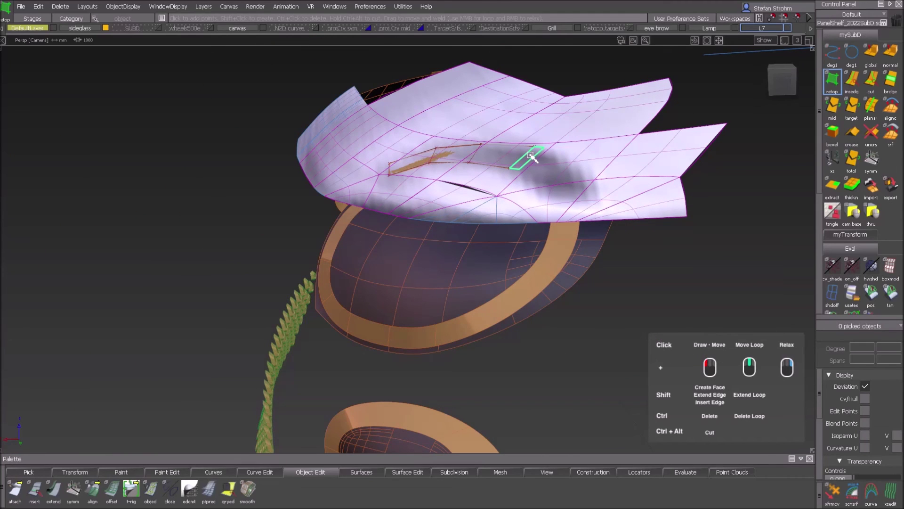
shift+drag(524, 157, 573, 163)
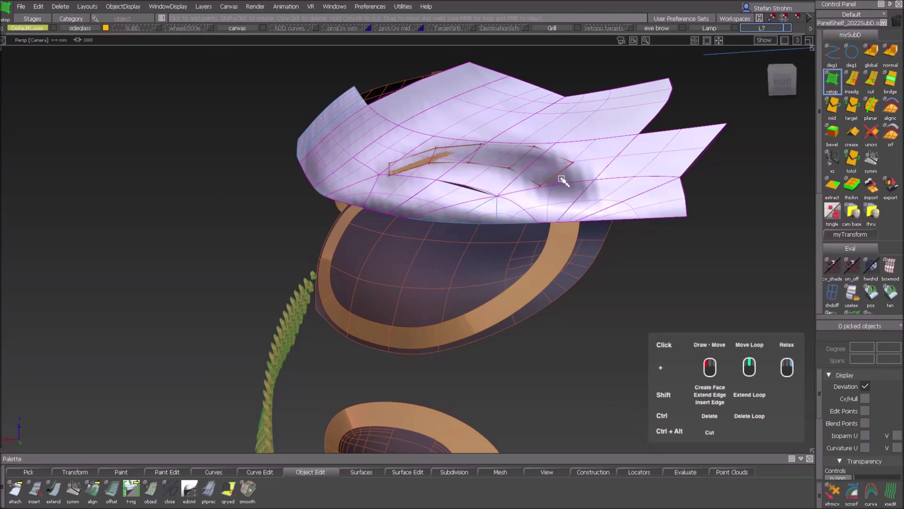
shift+drag(571, 177, 540, 206)
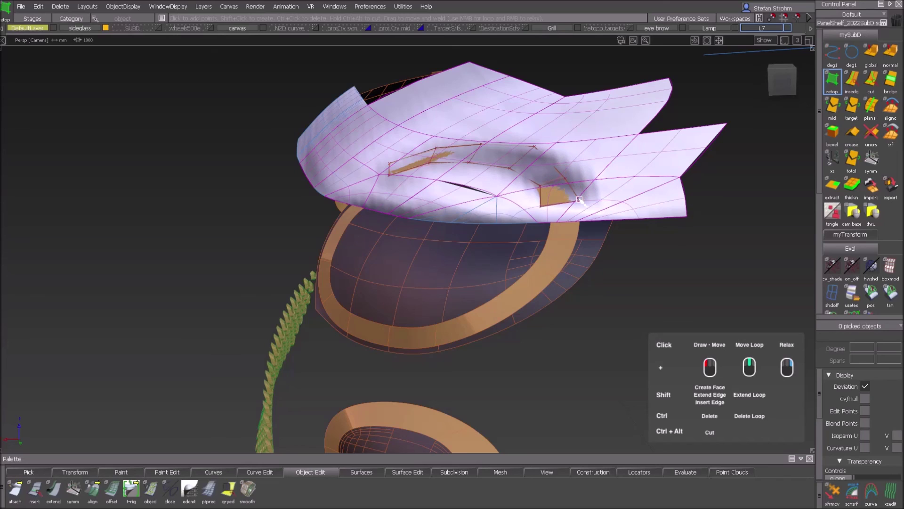
- Move the strip's outer bend corner onto the sketched outline and insert a lengthwise edge loop through the strip
drag(567, 179, 579, 171)
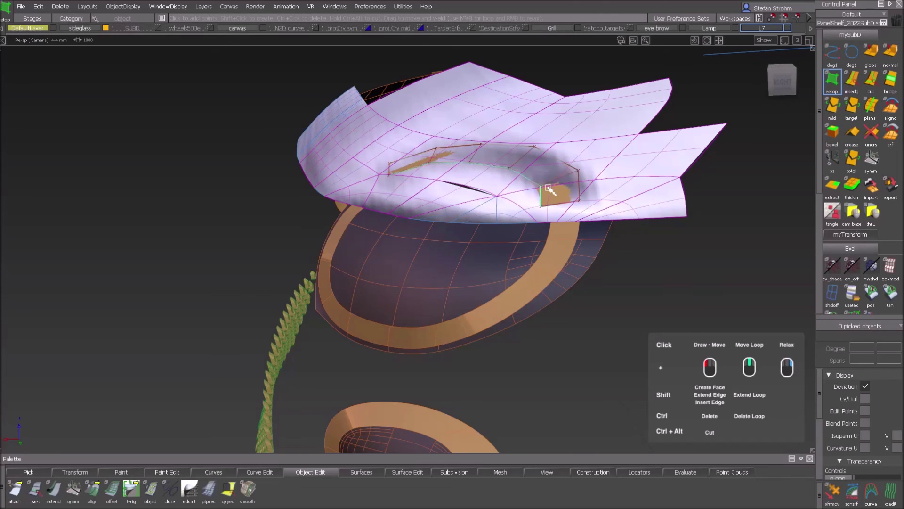
shift+click(560, 179)
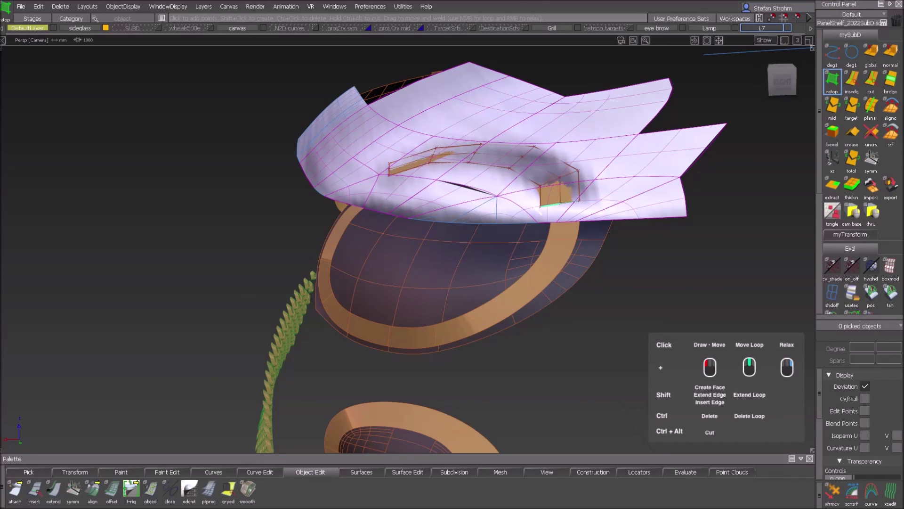
alt+shift+drag(560, 179, 642, 254)
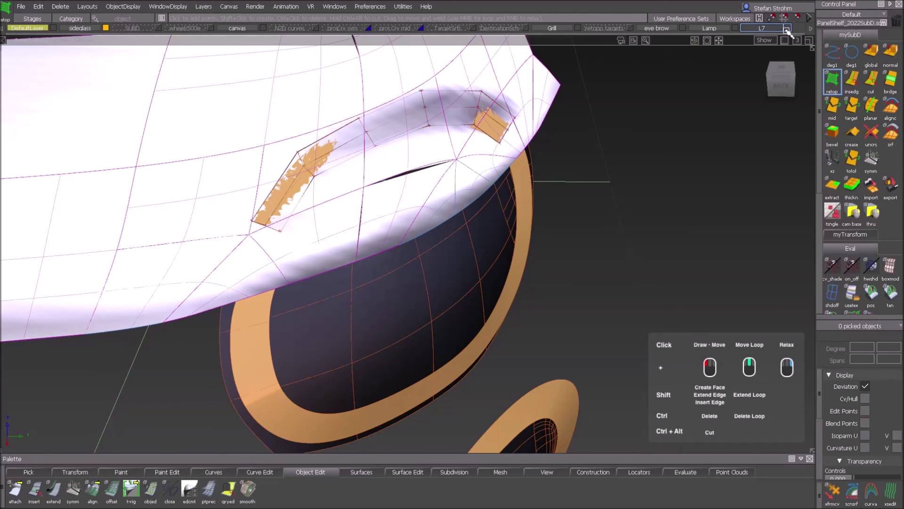
- Hide the copied hood surfaces on layer L7 and move the eyebrow strip slightly upward along the global Z axis
click(786, 29)
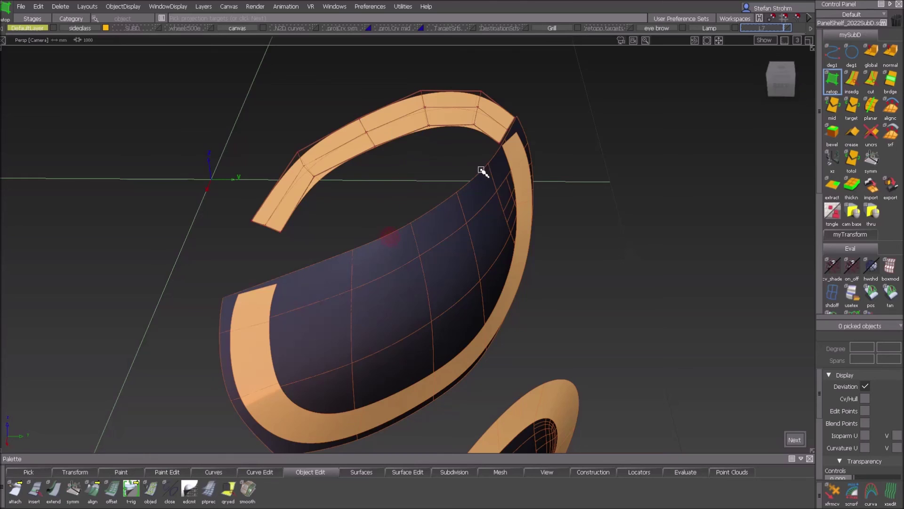
alt+shift+drag(484, 172, 326, 156)
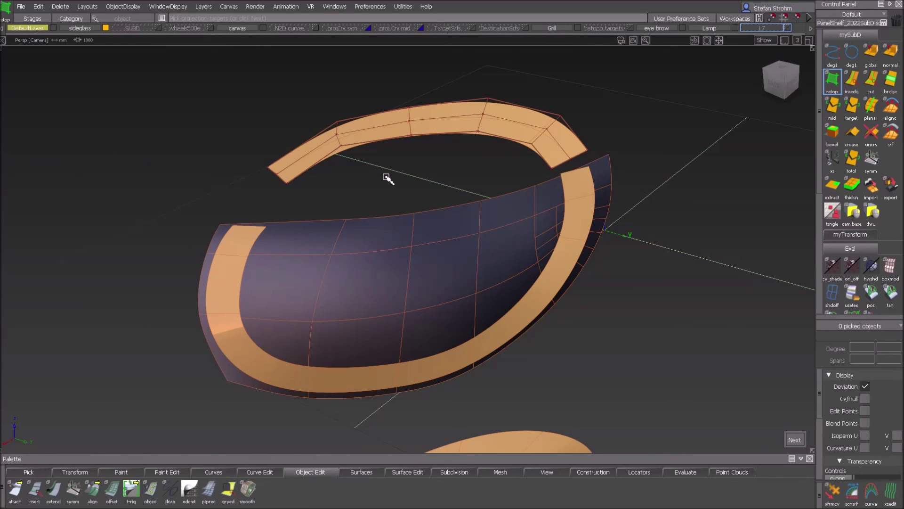
ctrl+shift+drag(385, 176, 386, 202)
click(410, 126)
ctrl+shift+middle_drag(423, 159, 423, 160)
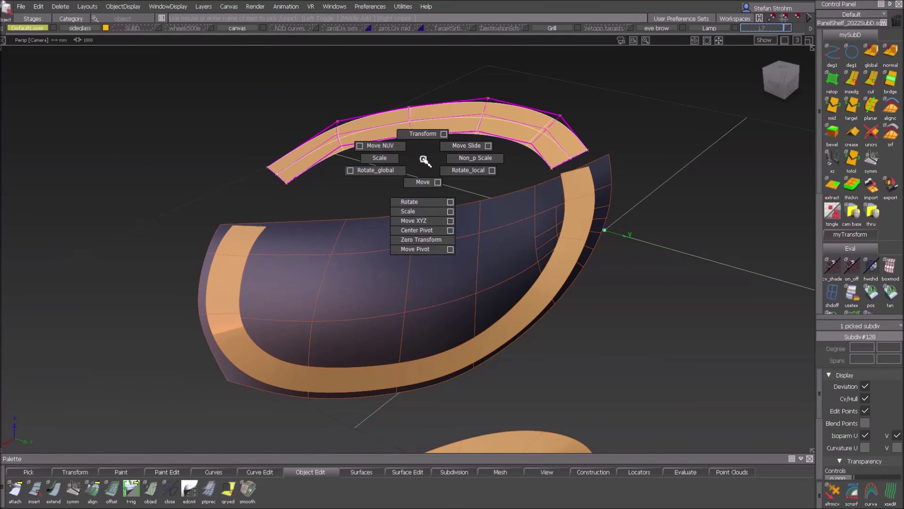
ctrl+shift+drag(426, 160, 432, 68)
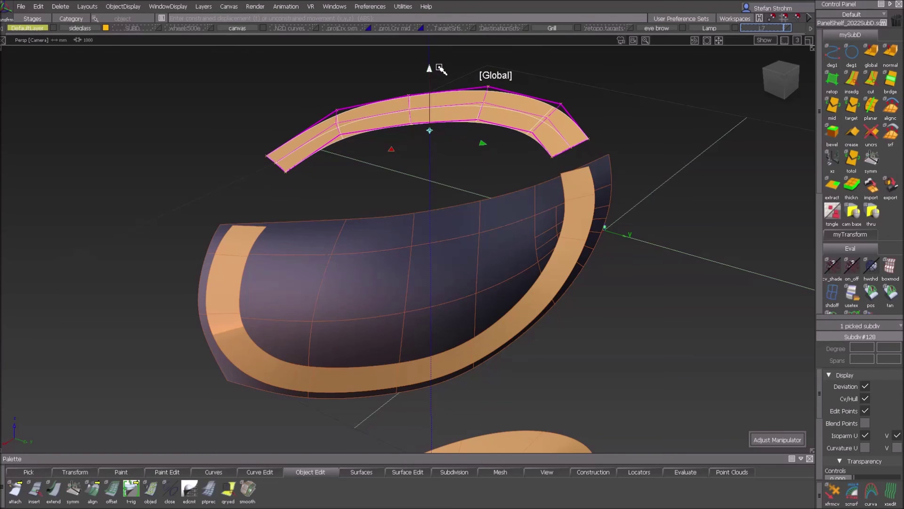
- Show the SUBD body layer and the wheel500e layer, with the eyebrow strip deselected
click(158, 29)
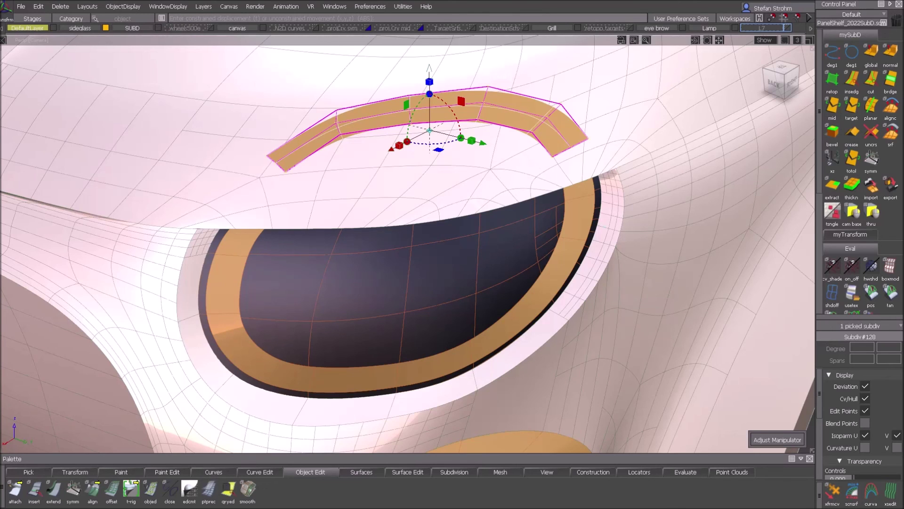
ctrl+shift+drag(426, 214, 456, 123)
alt+shift+right_drag(501, 151, 486, 193)
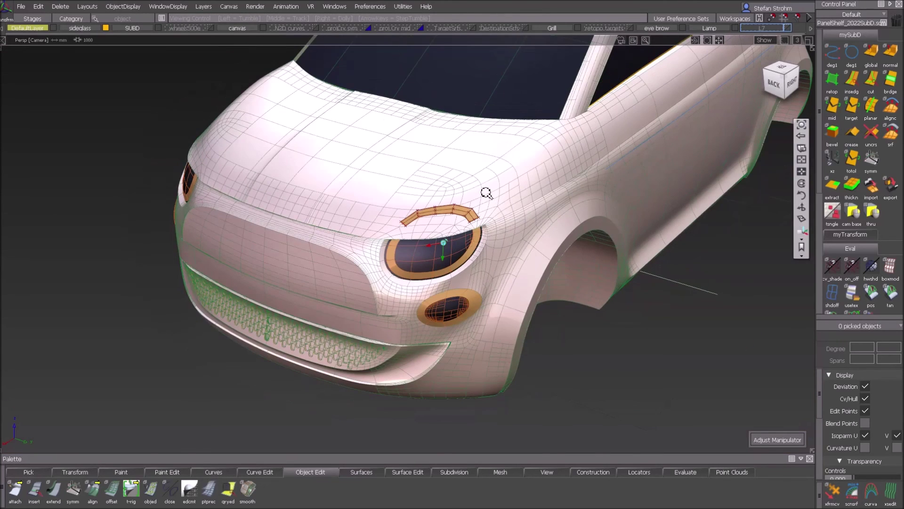
alt+shift+drag(486, 193, 550, 194)
alt+shift+middle_drag(541, 193, 498, 141)
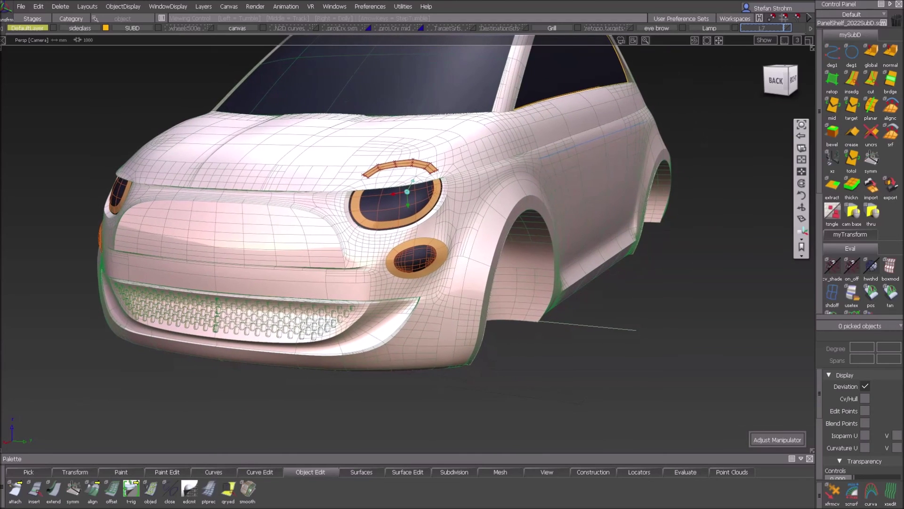
click(217, 29)
alt+shift+drag(298, 109, 221, 117)
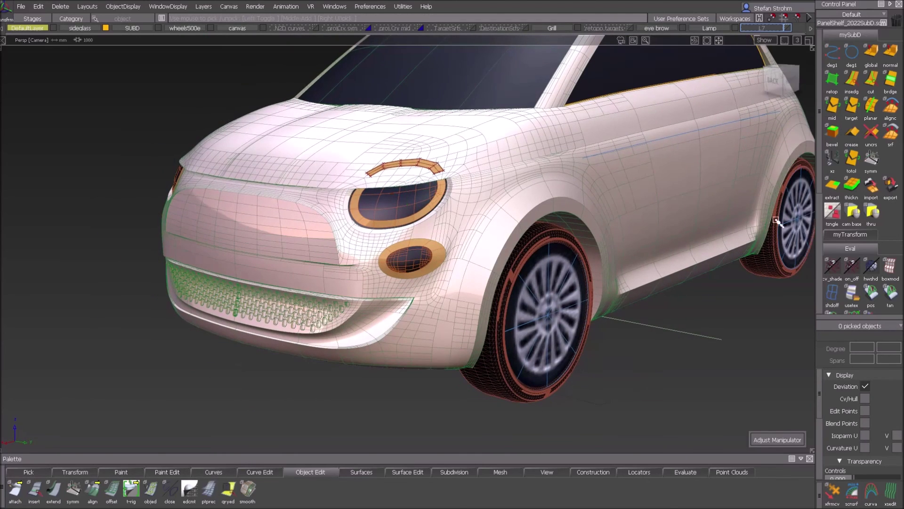
- Turn off the wireframe curves on the shaded car and inspect the eyebrow strip above the headlight
click(843, 274)
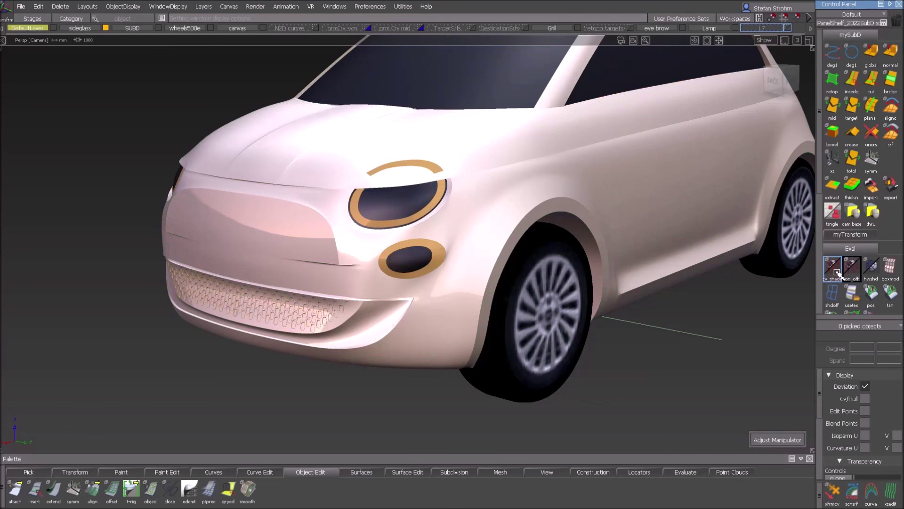
alt+shift+drag(408, 198, 471, 232)
alt+shift+right_drag(471, 232, 543, 234)
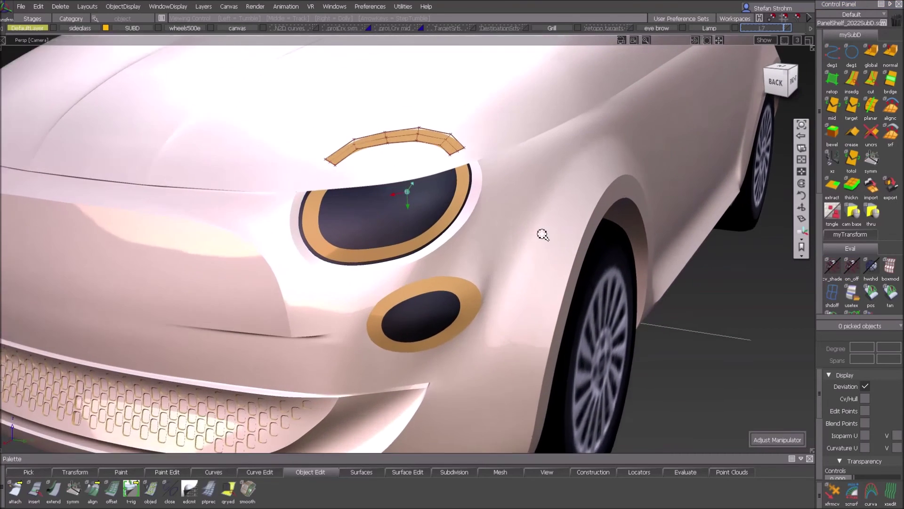
alt+shift+drag(541, 223, 531, 203)
alt+shift+middle_drag(532, 202, 530, 189)
alt+shift+right_drag(531, 189, 538, 172)
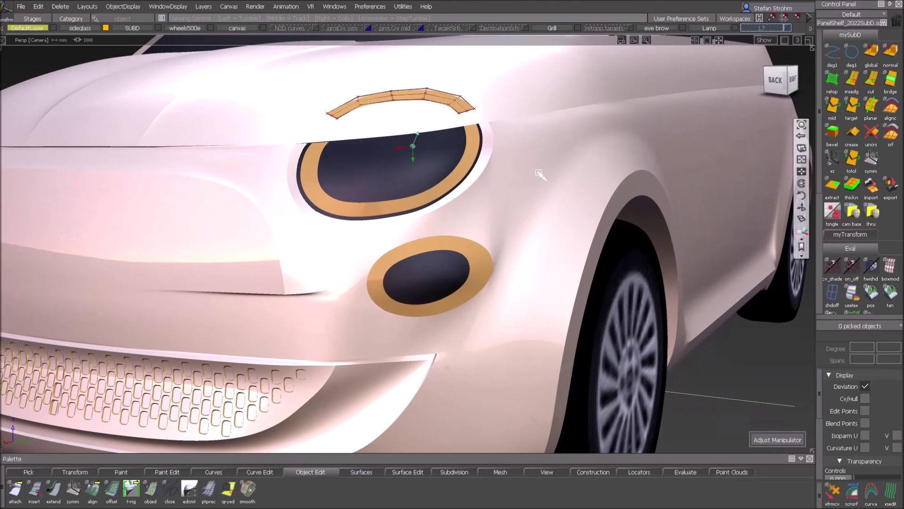